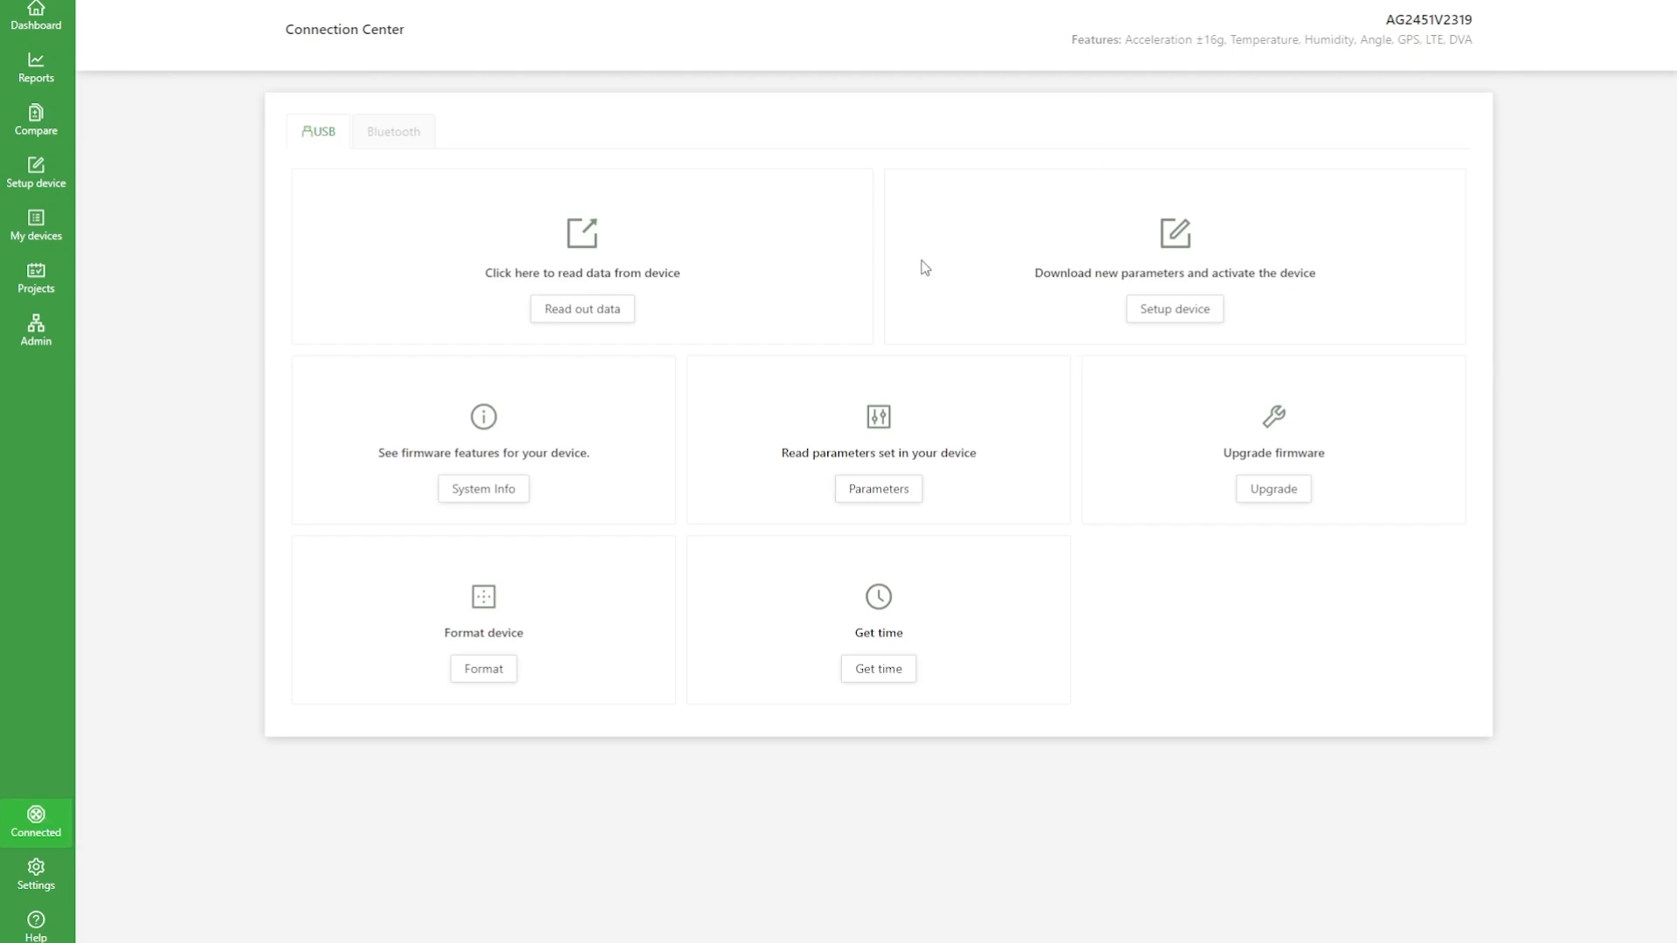
# Step: Start the device setup, create project HJ2015KW for it and describe the device as "Front of cargo"
pyautogui.click(1174, 318)
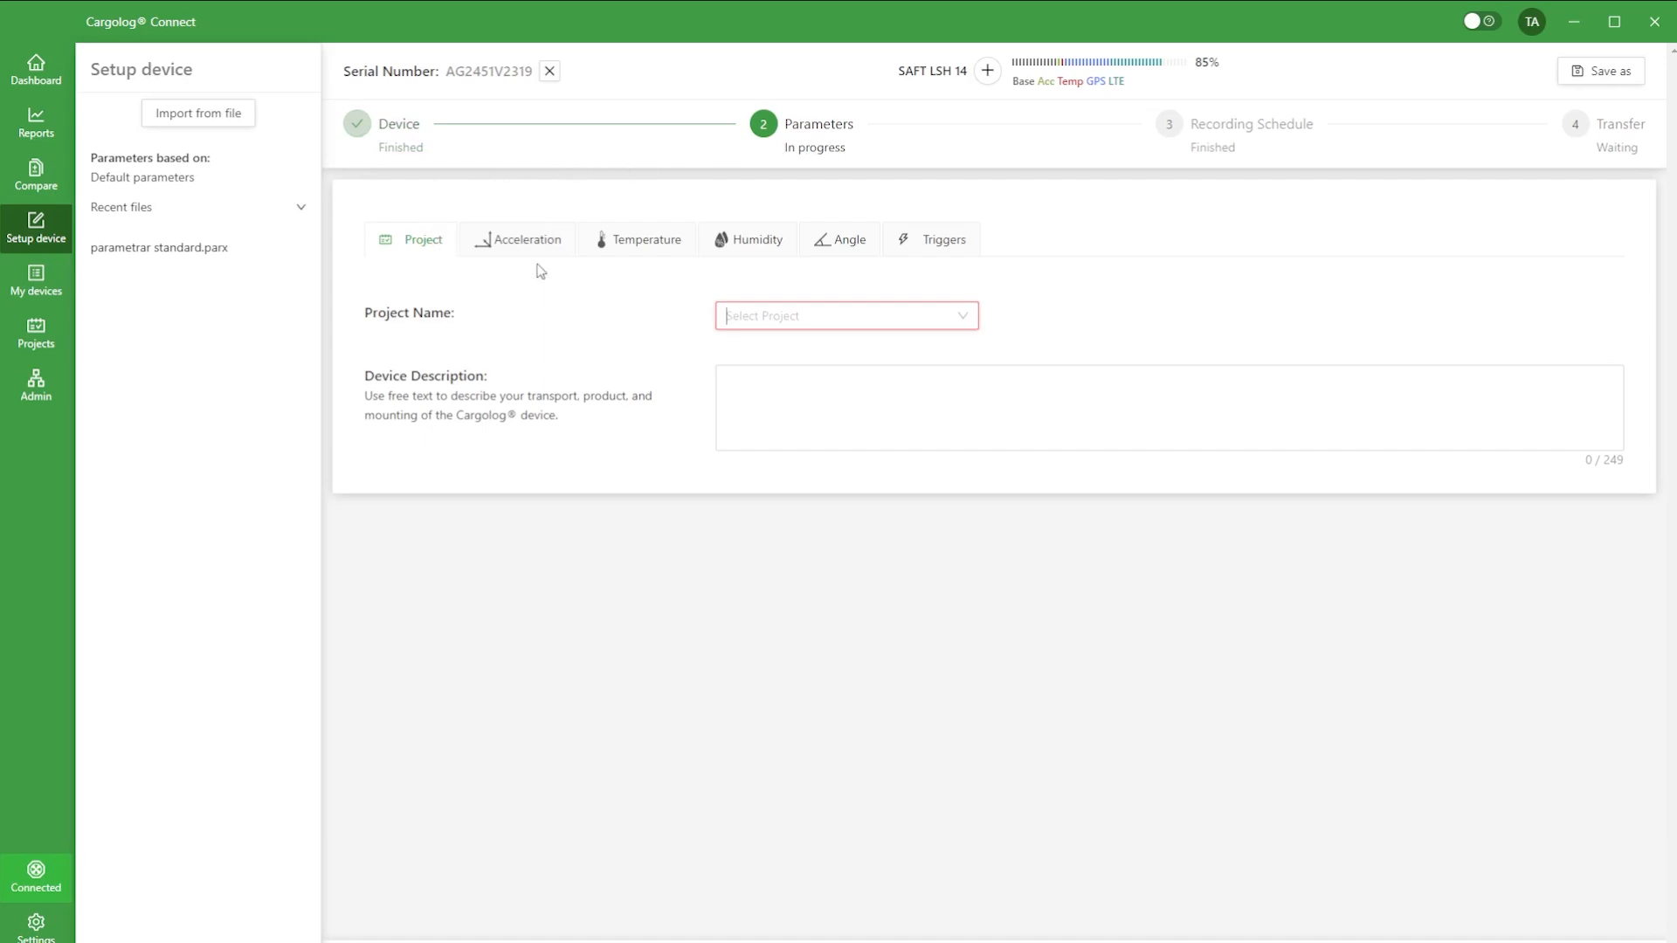
pyautogui.click(780, 319)
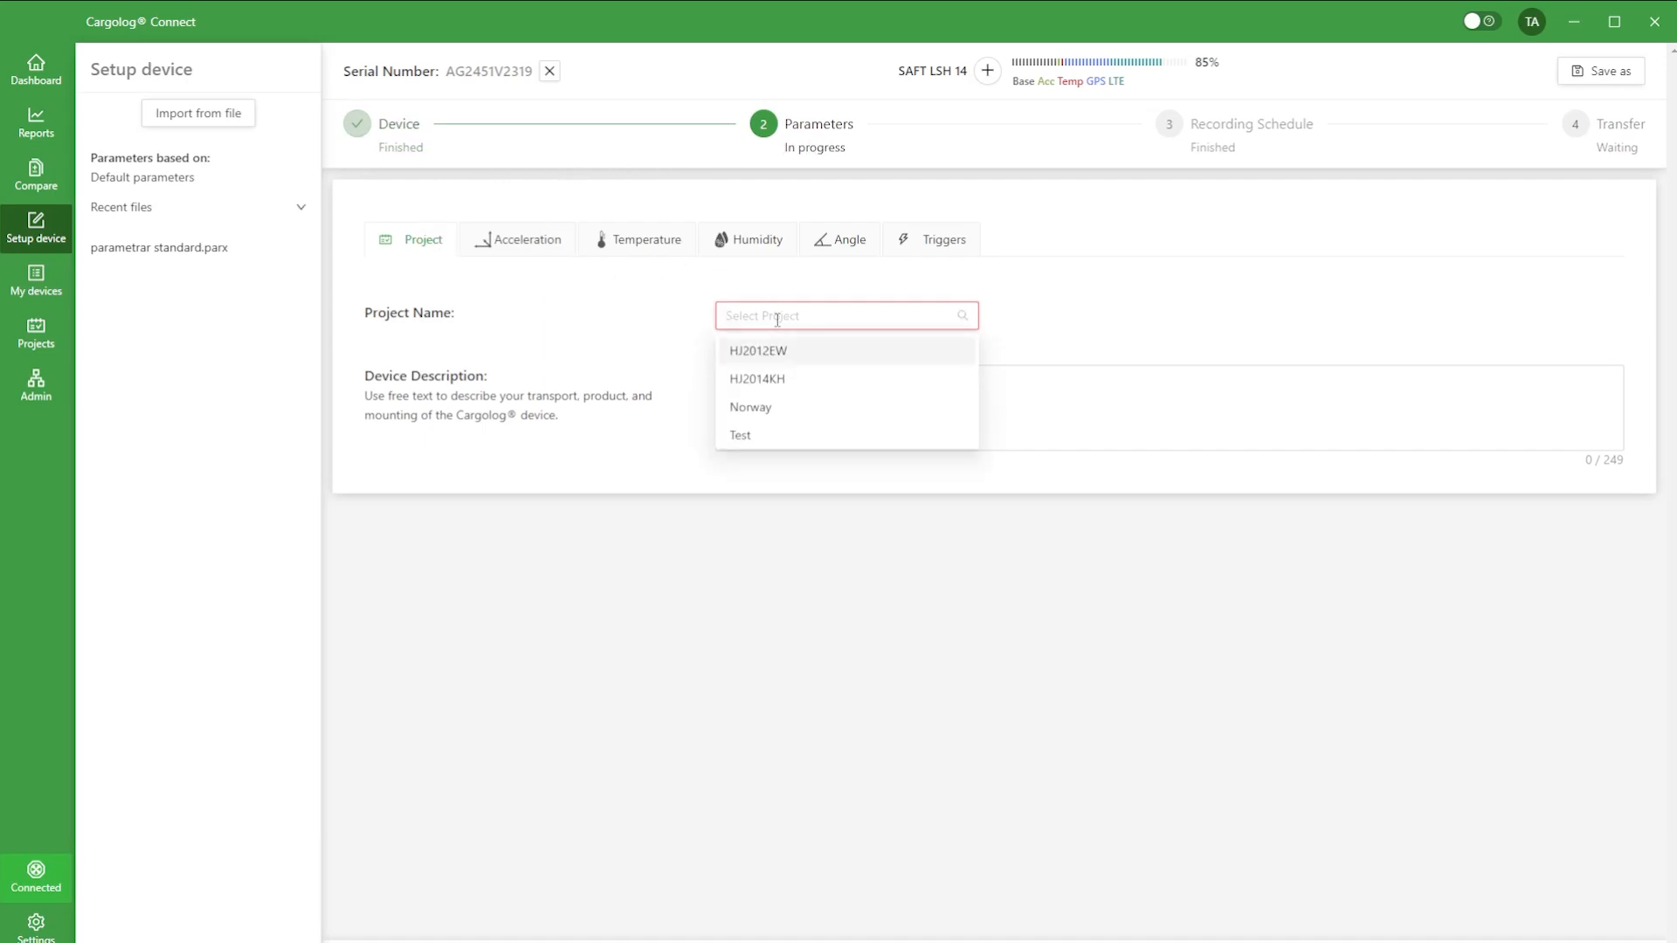
pyautogui.write('HJ2015KW')
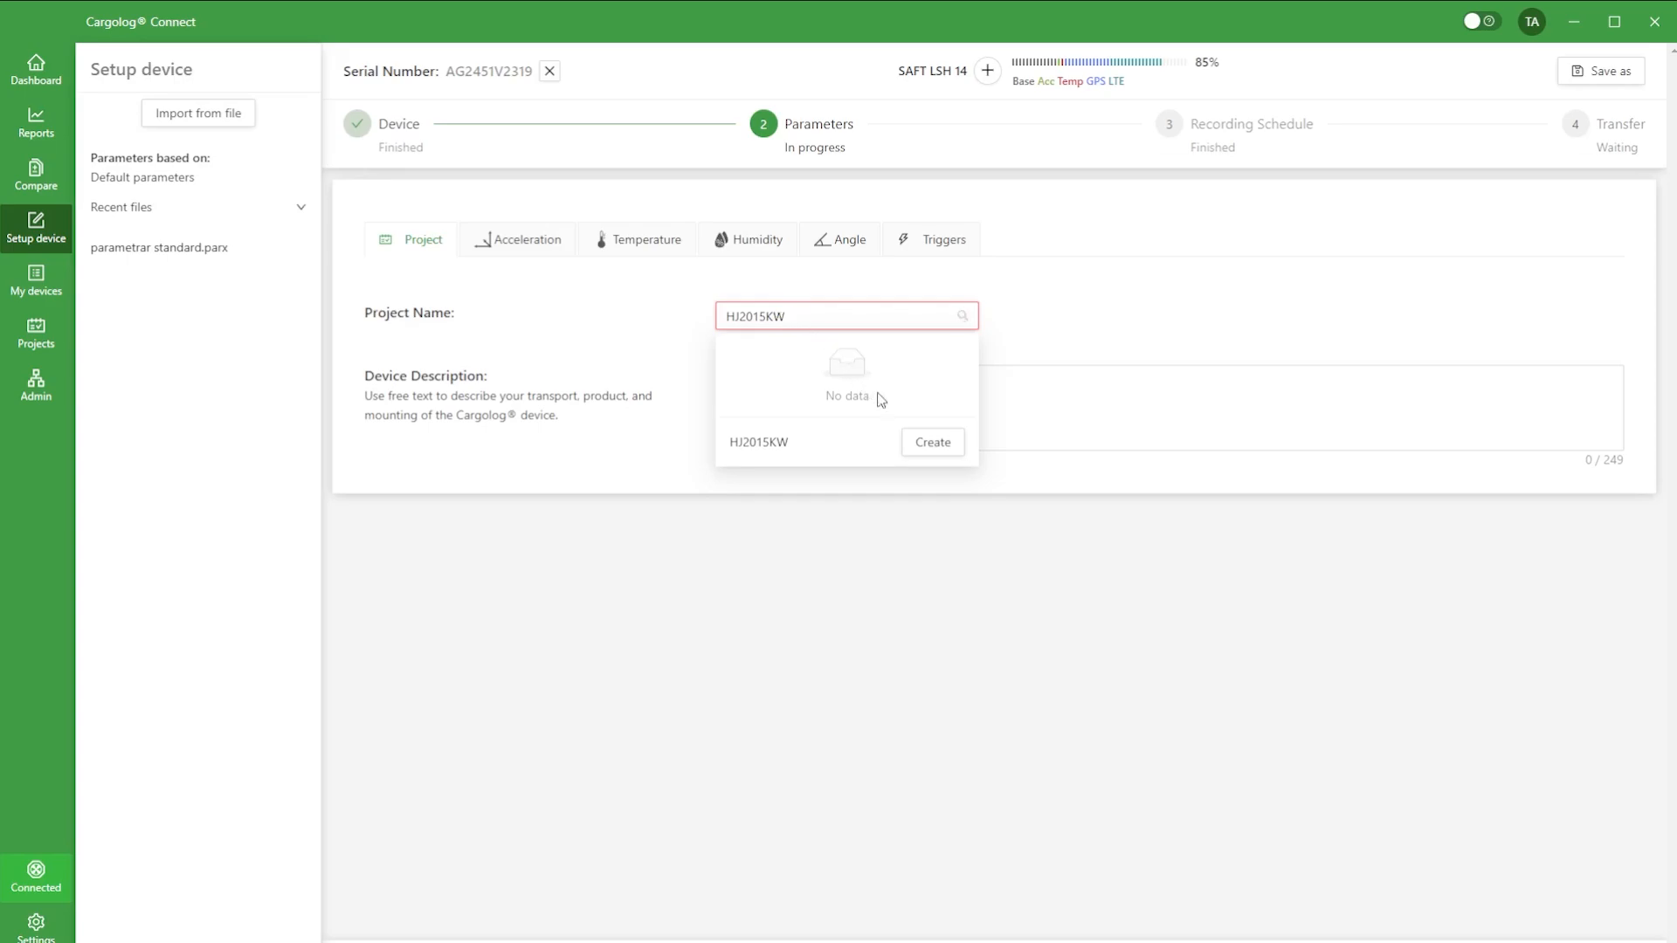
pyautogui.click(921, 444)
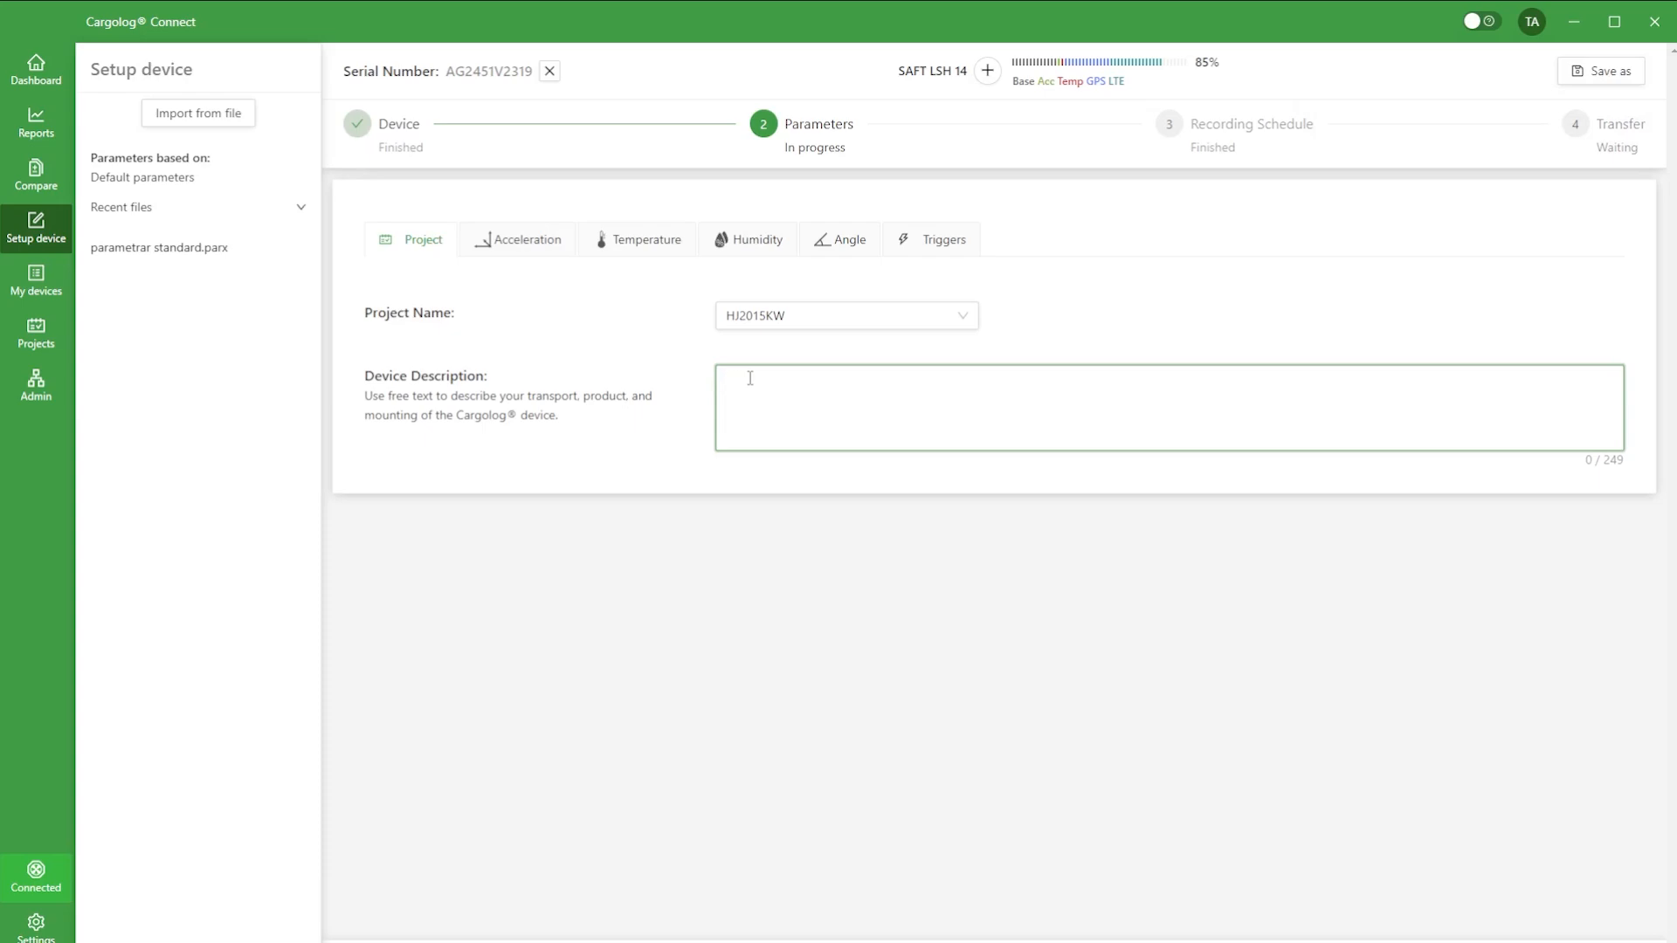
pyautogui.write('Front of cargo')
# Step: For acceleration on X, Y and Z, set registration levels to 1.0, 0.3 and 1.0 g and alarm levels to 2.5, 2.5 and 1.5 g
pyautogui.click(522, 249)
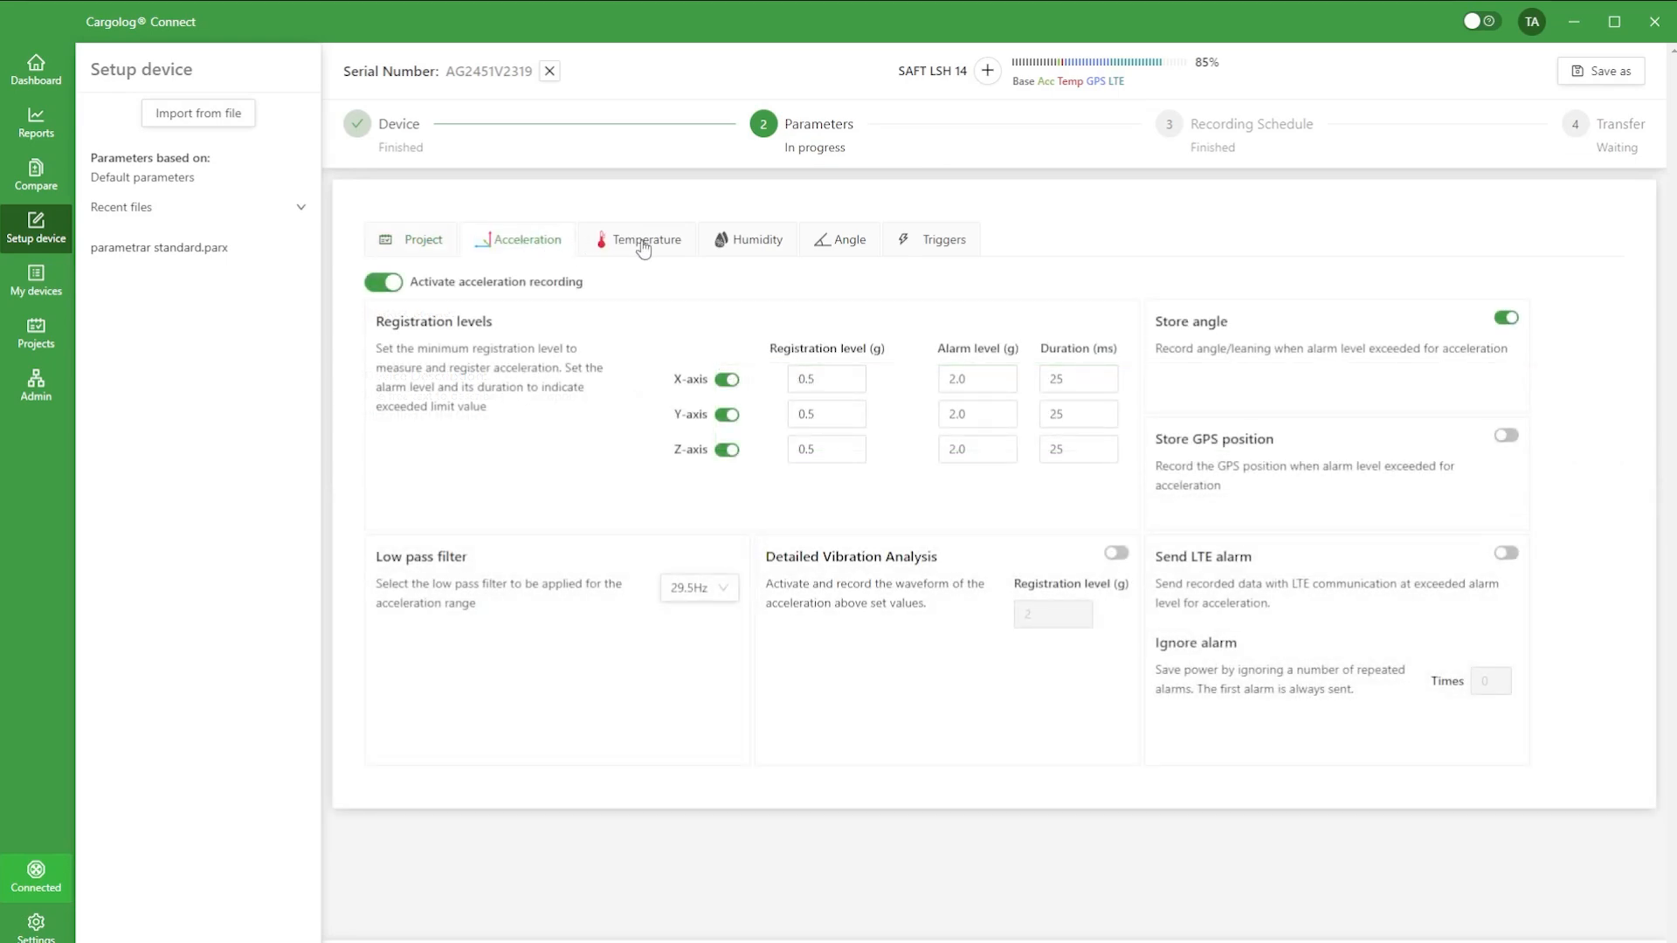
pyautogui.click(378, 285)
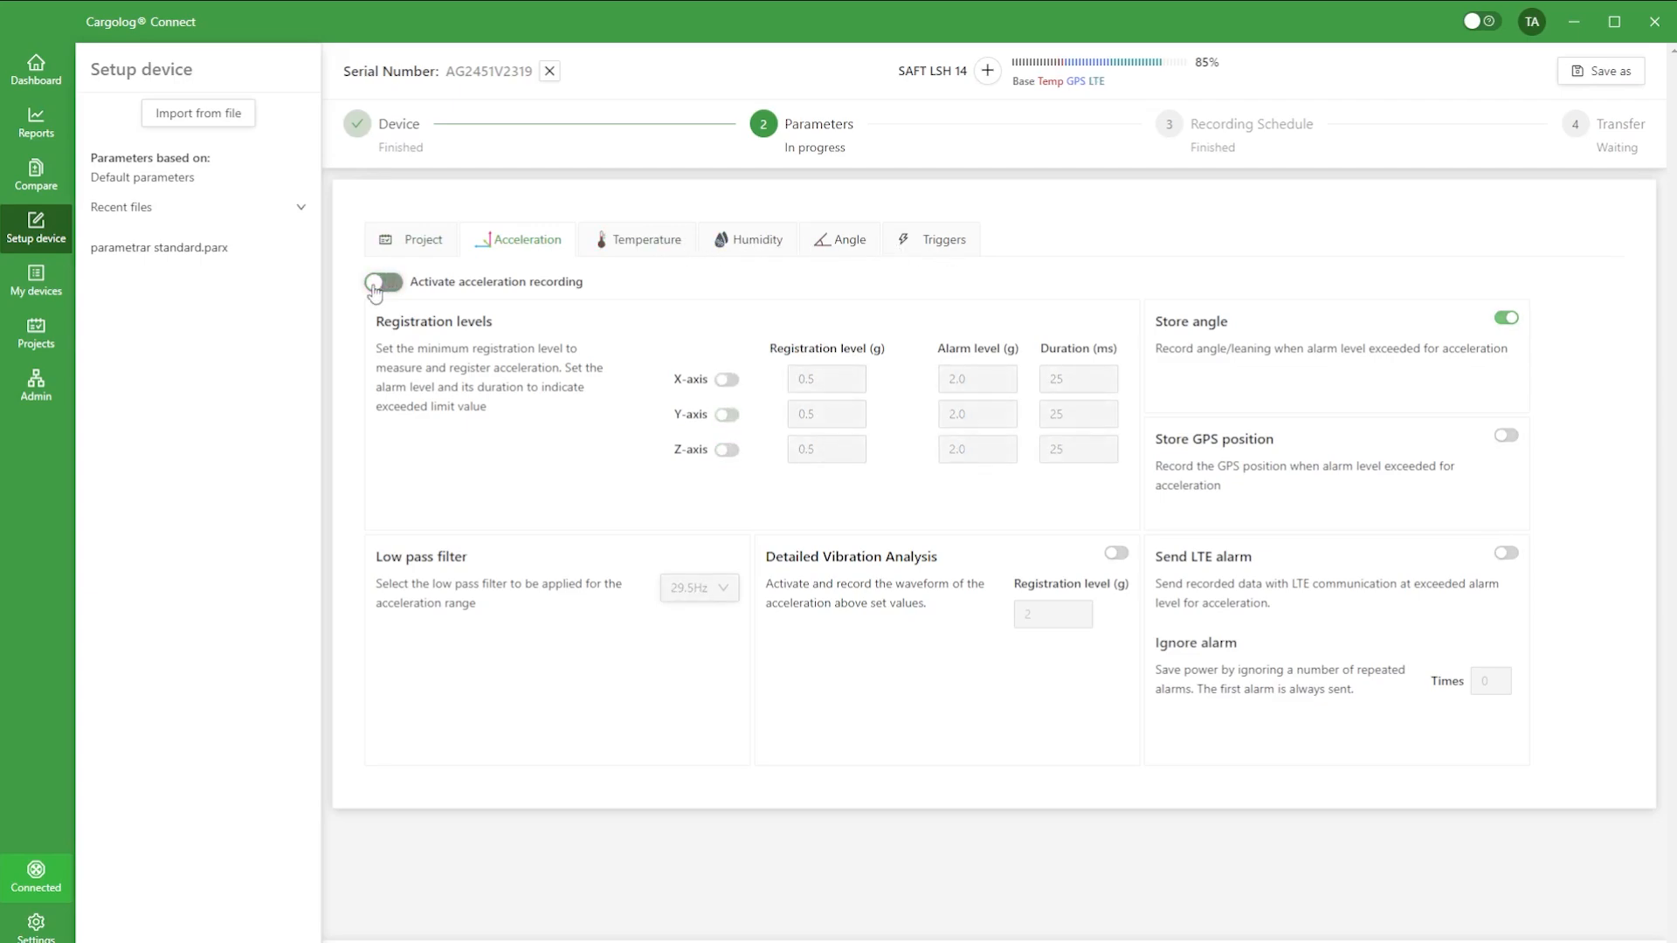
pyautogui.click(393, 288)
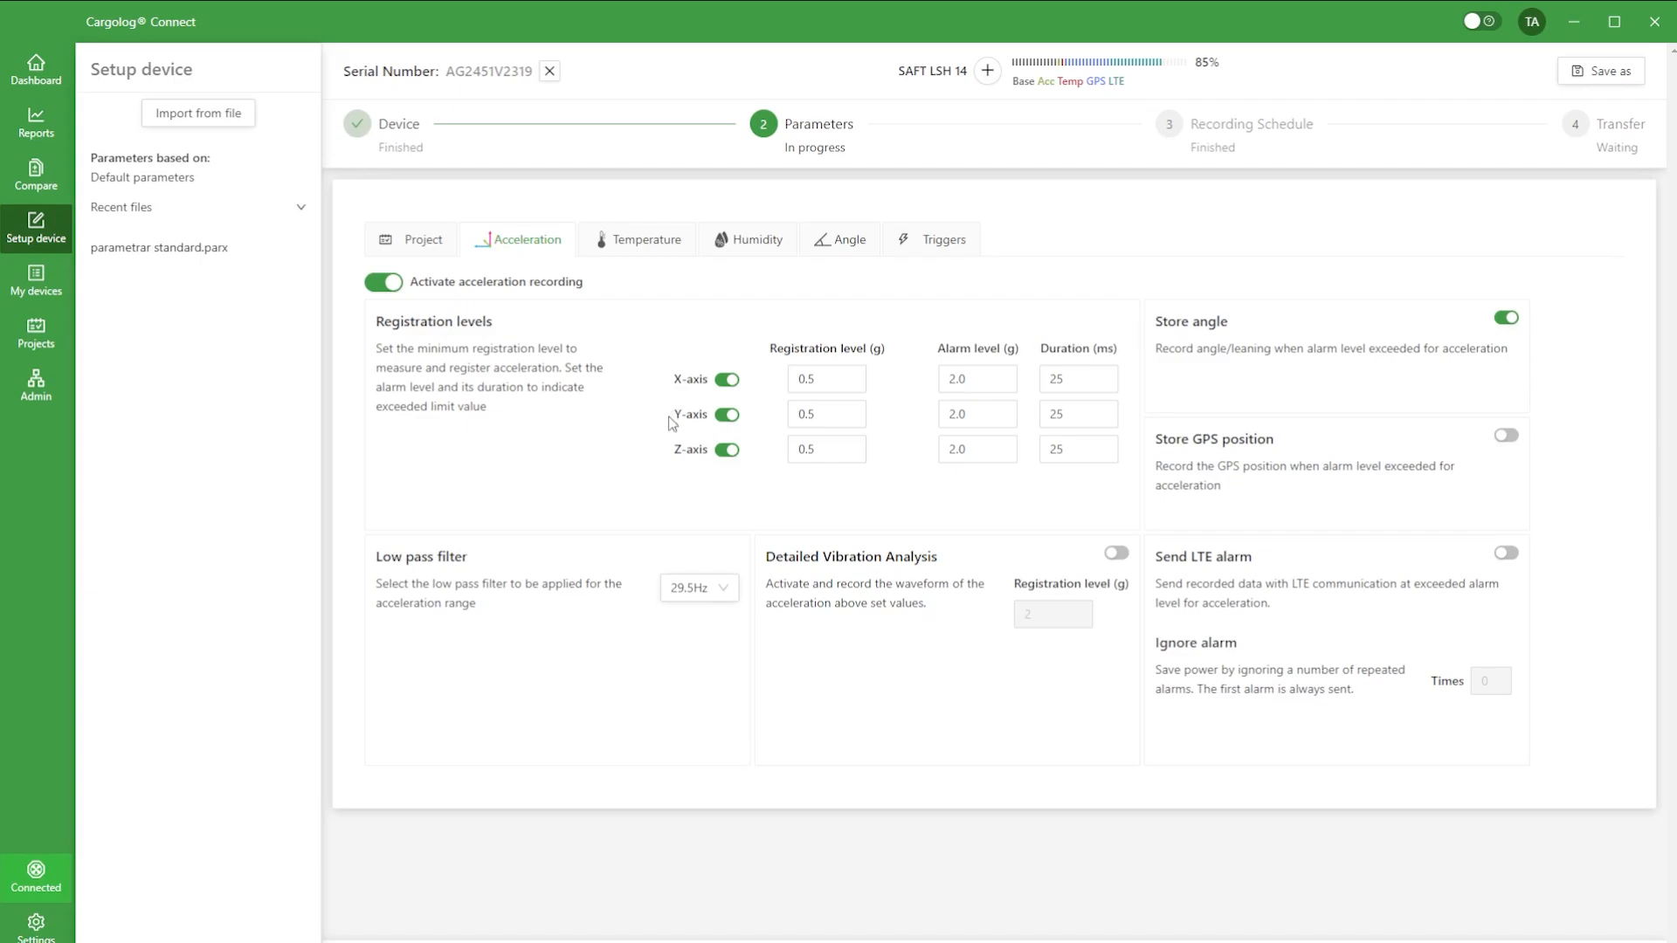
pyautogui.click(723, 452)
pyautogui.click(840, 379)
pyautogui.click(856, 374)
pyautogui.click(856, 374)
pyautogui.click(857, 424)
pyautogui.click(857, 425)
pyautogui.click(854, 444)
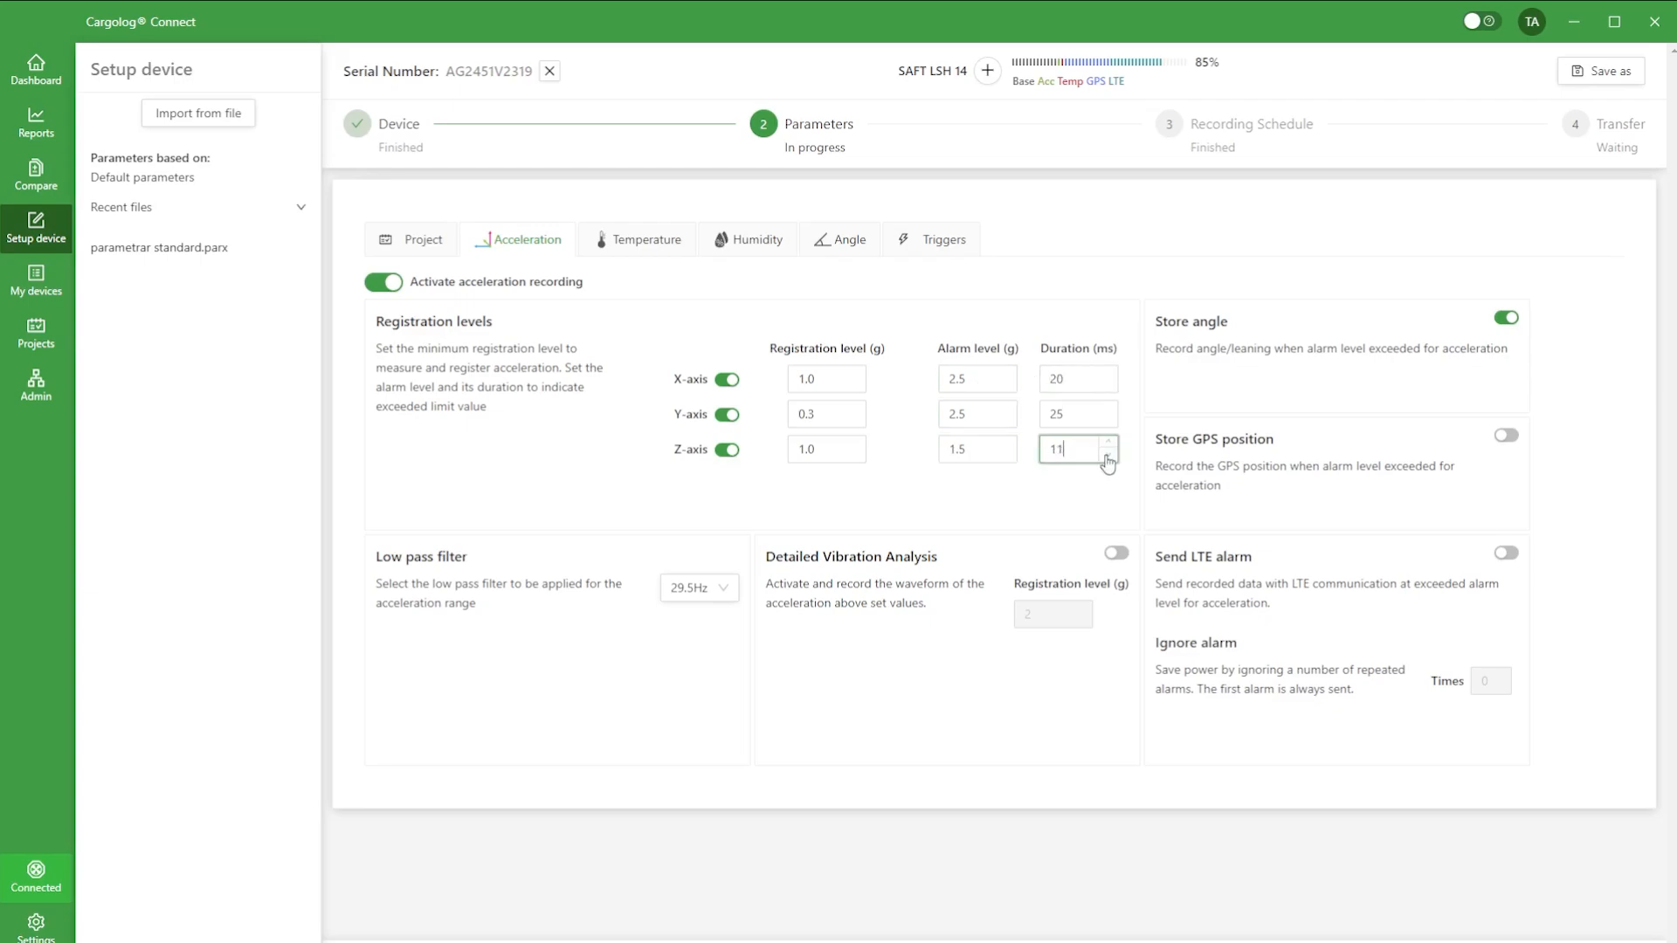
# Step: Set the acceleration alarm duration to 20 ms for X and 0 ms for Z, and choose the 29.5Hz low pass filter
pyautogui.click(1107, 458)
pyautogui.click(1107, 459)
pyautogui.click(1107, 459)
pyautogui.click(1107, 458)
pyautogui.click(1108, 459)
pyautogui.click(709, 593)
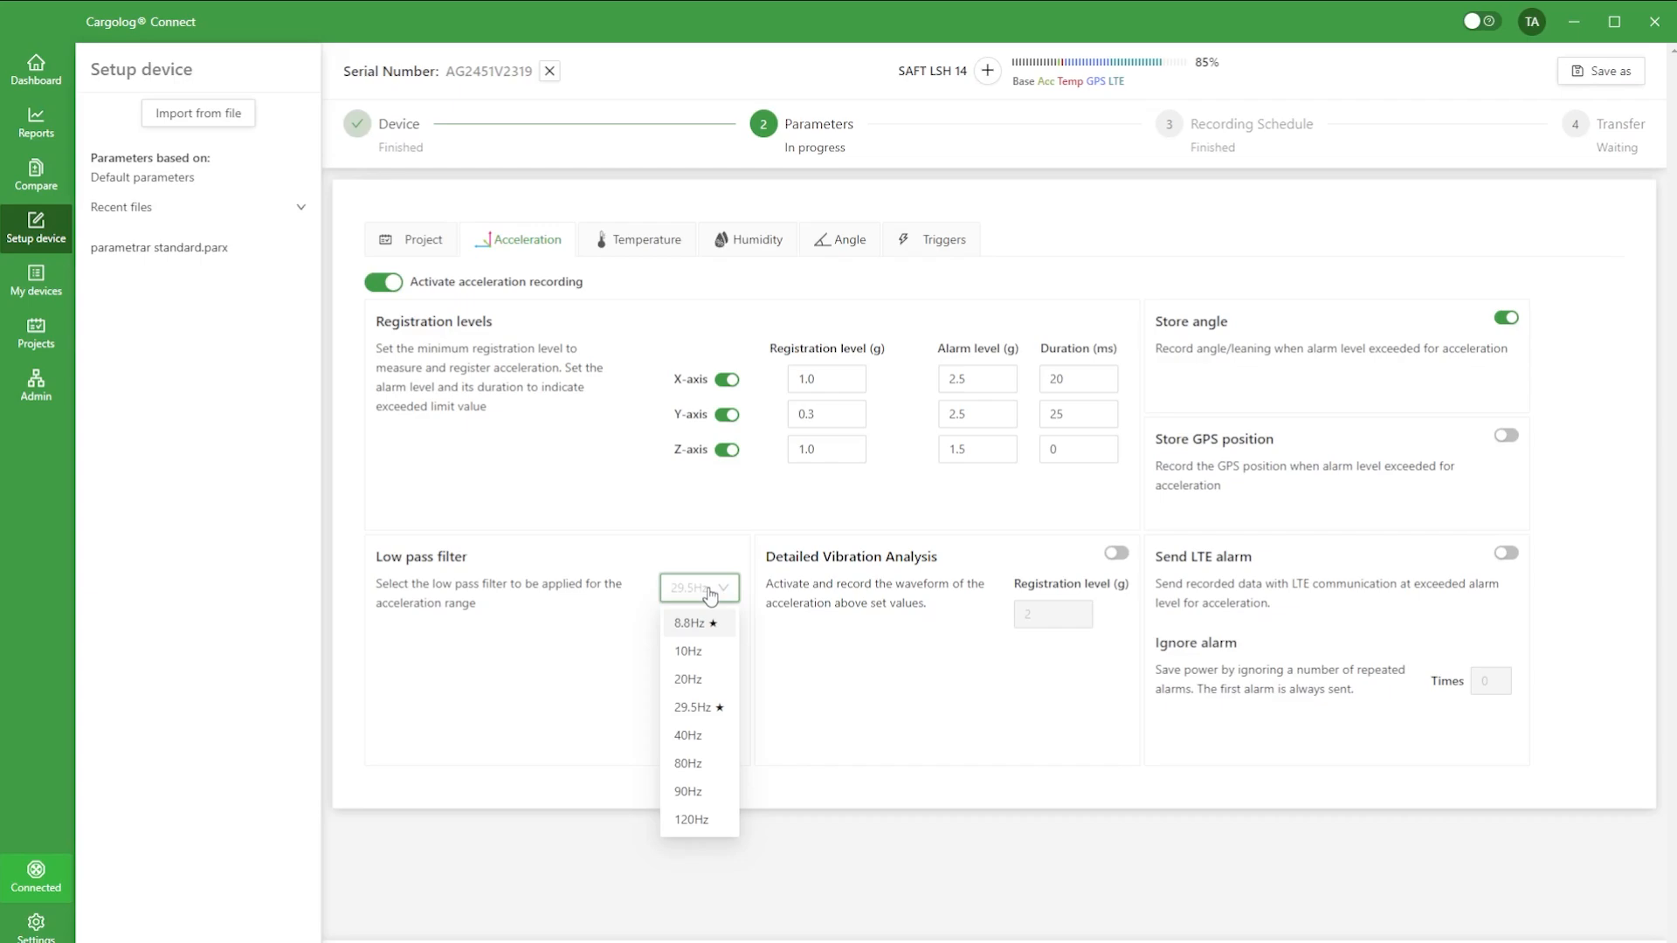
pyautogui.click(702, 710)
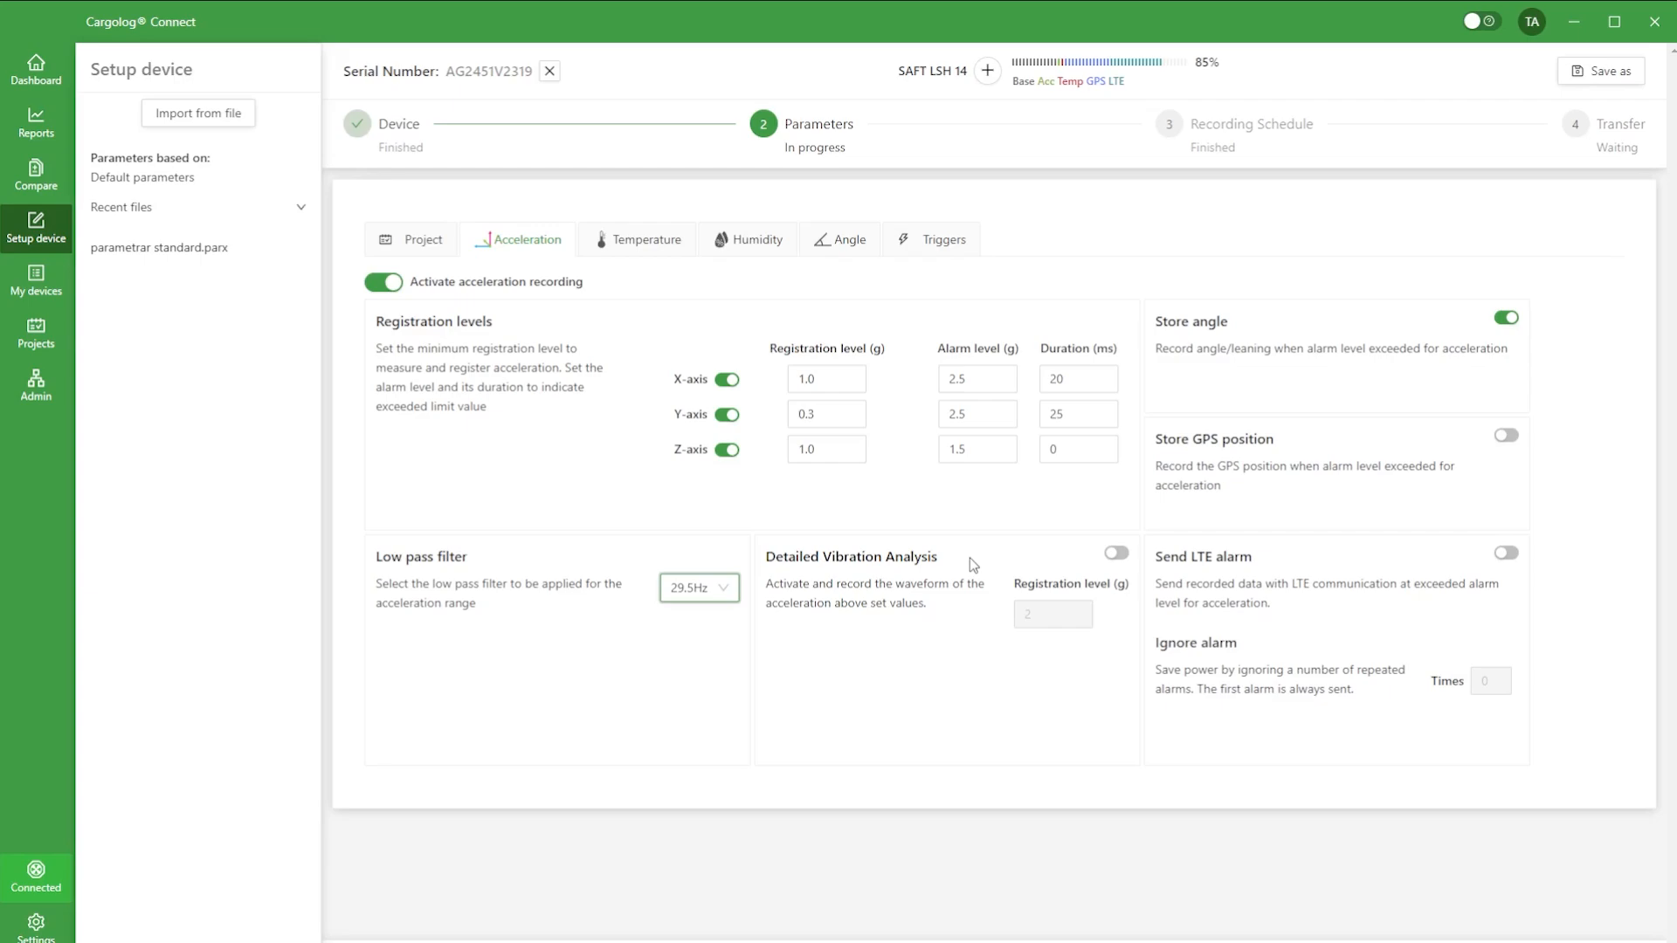
# Step: Activate detailed vibration analysis at a 1 g registration level, and enable GPS position storage and LTE alarms for acceleration
pyautogui.click(1124, 556)
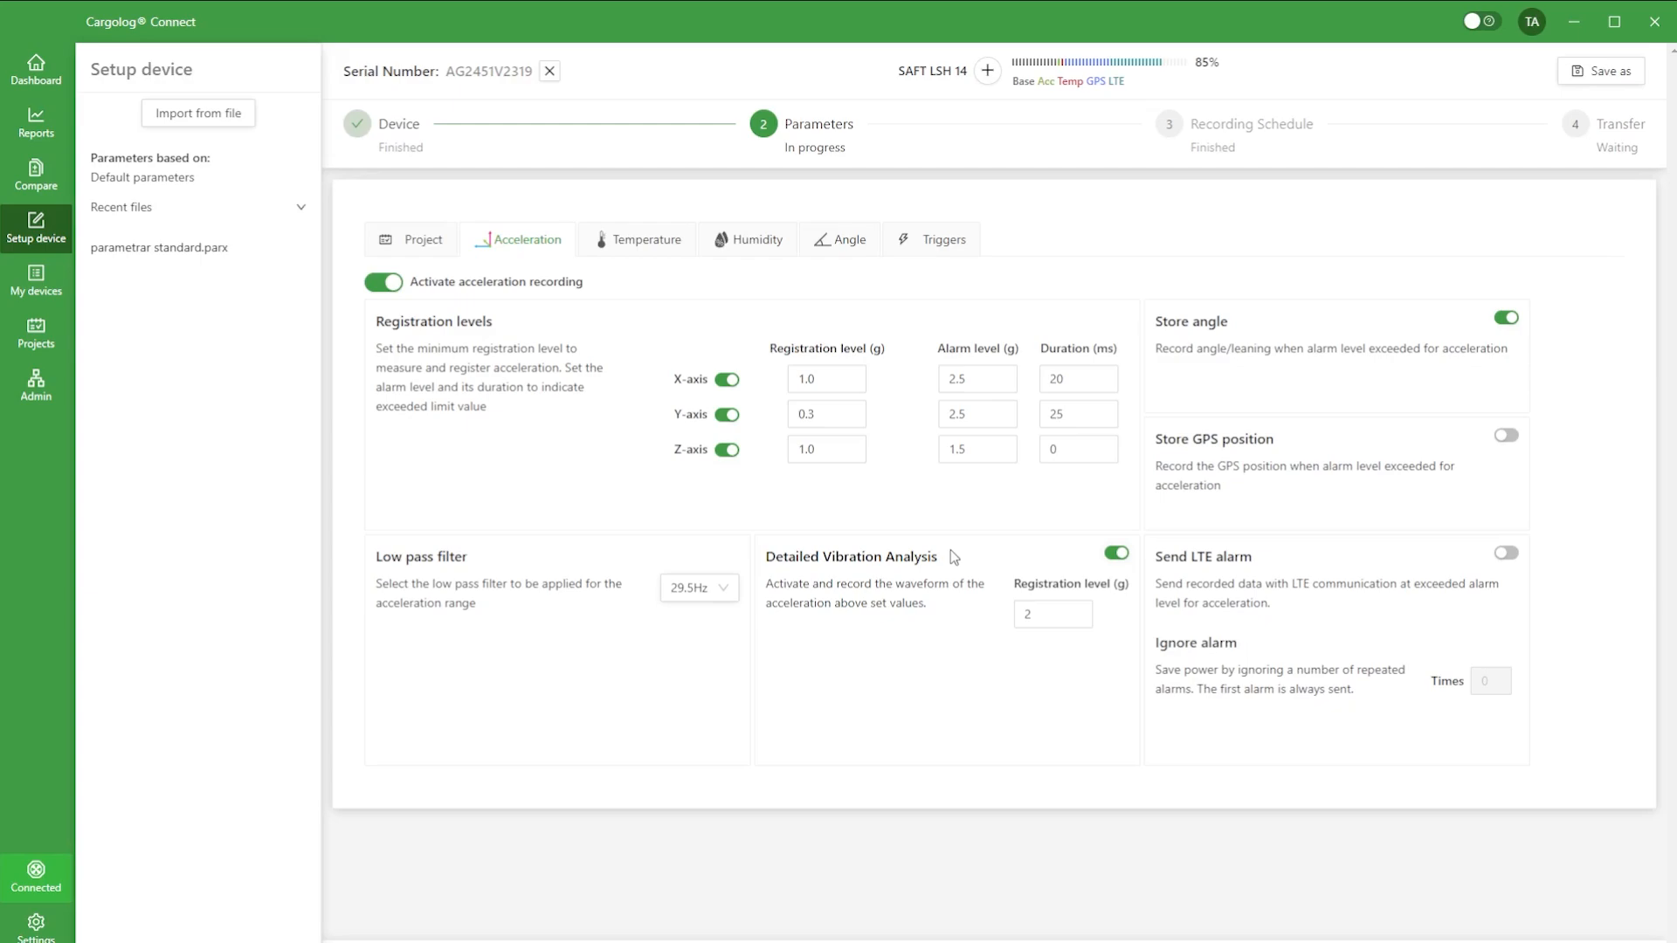
pyautogui.click(1054, 616)
pyautogui.click(1083, 620)
pyautogui.click(1508, 438)
pyautogui.click(1508, 555)
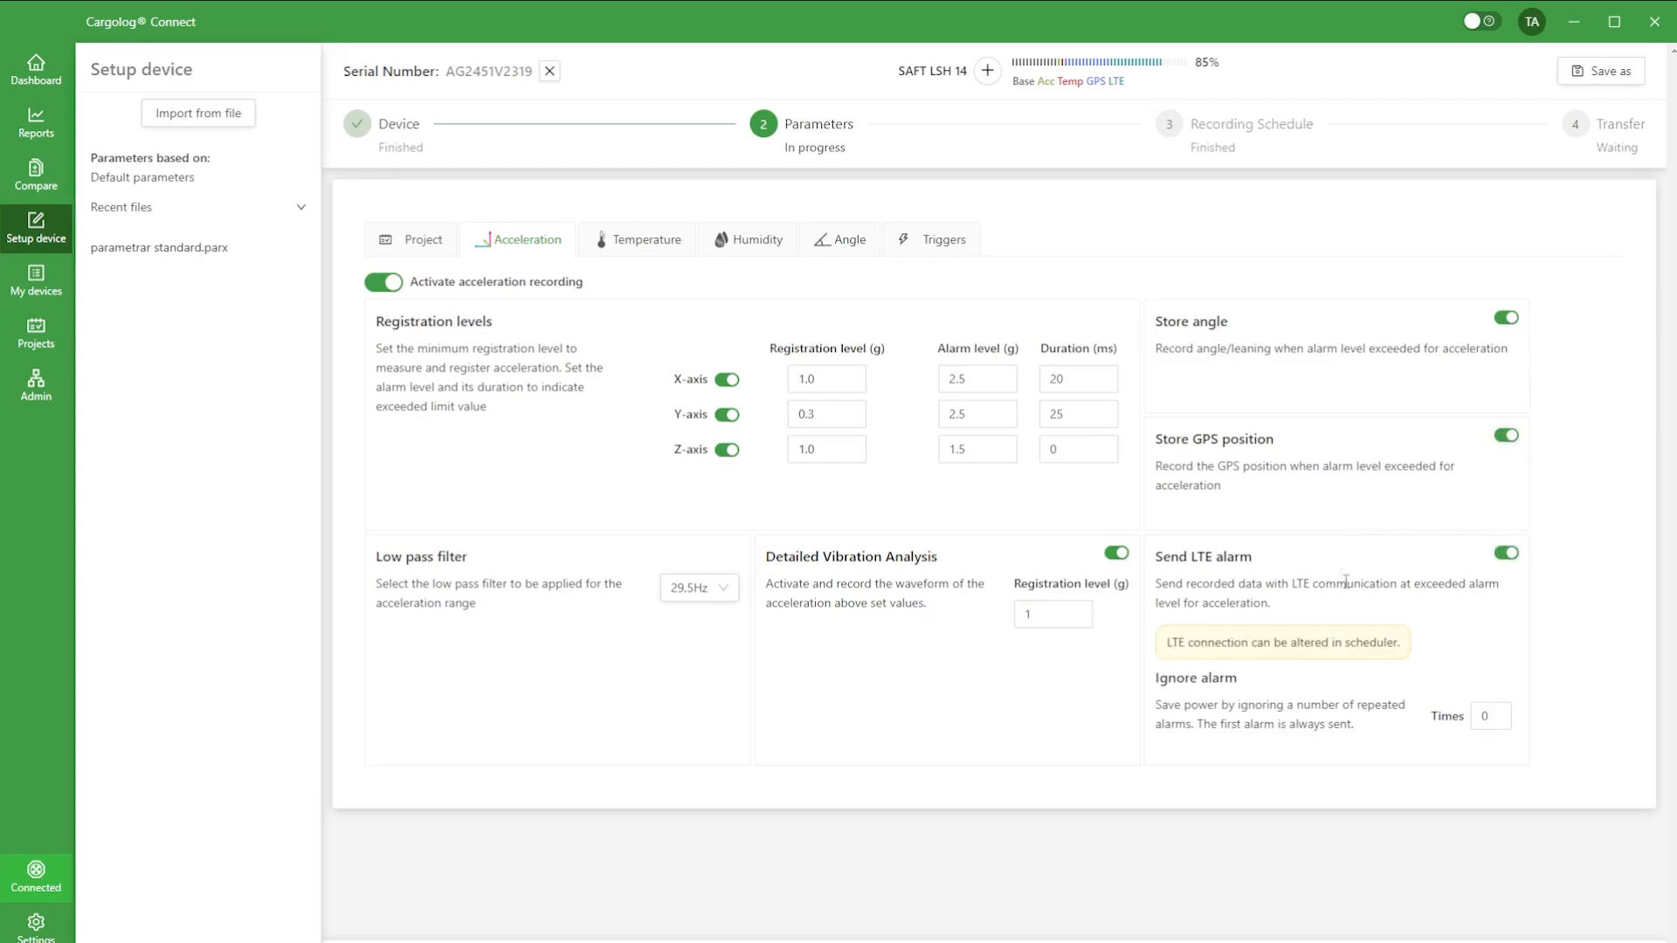
# Step: Set the temperature alarm levels to -5 °C minimum and 20 °C maximum, with GPS position storage and LTE alarms enabled
pyautogui.click(642, 242)
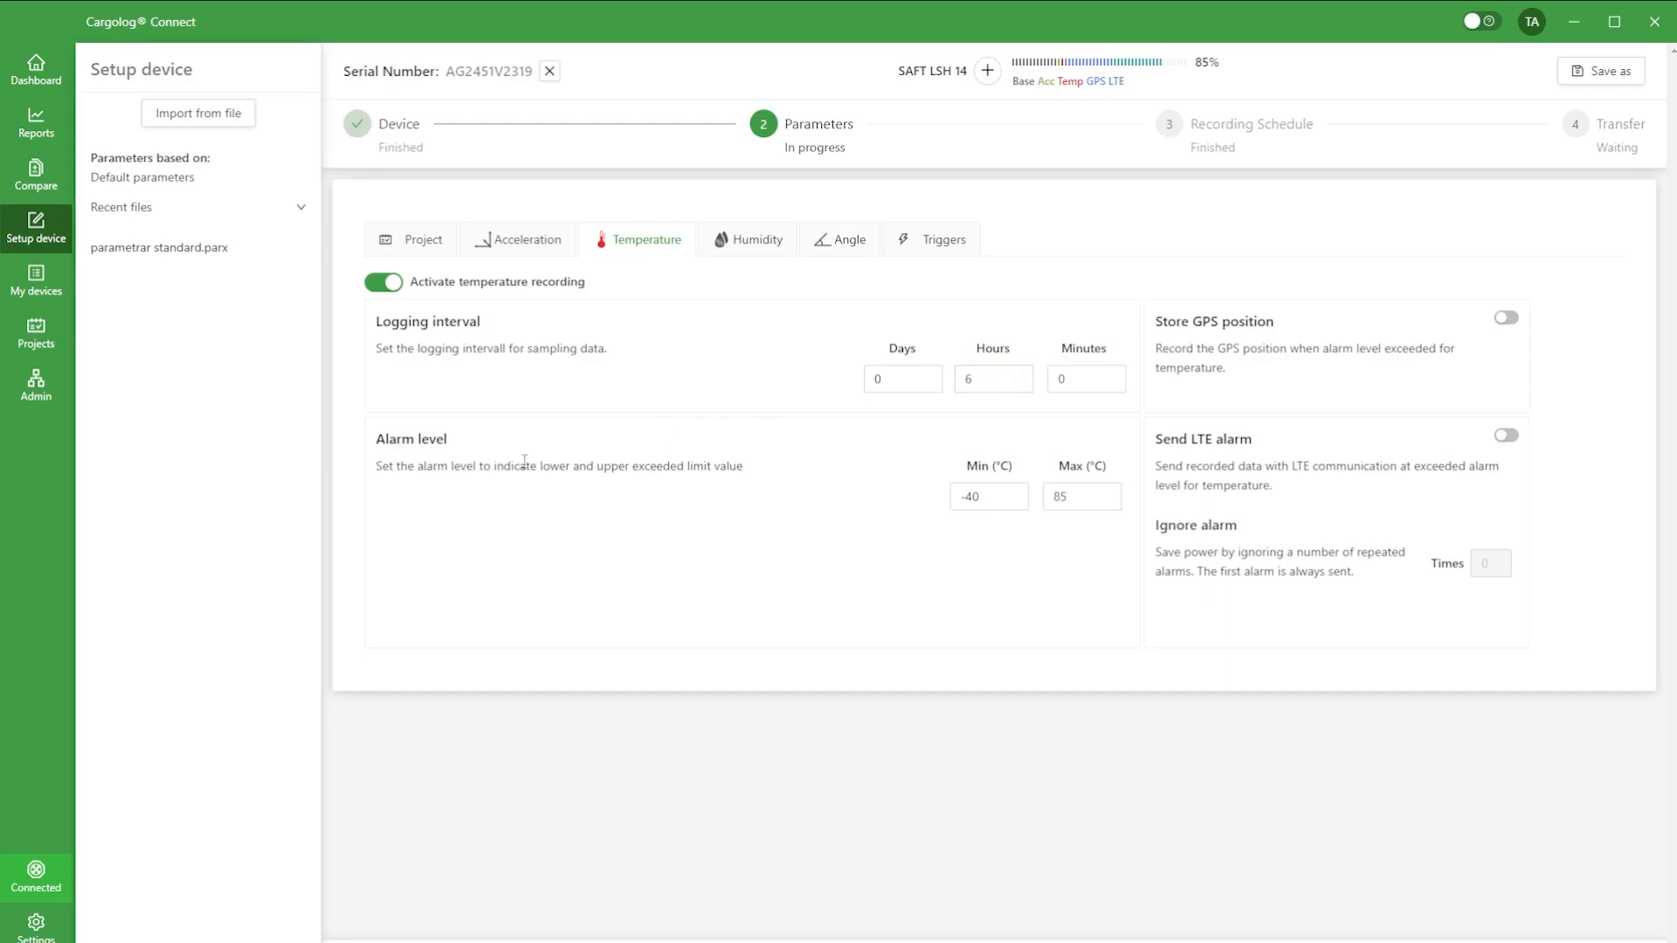
pyautogui.moveTo(983, 497); pyautogui.dragTo(951, 500)
pyautogui.write('-5')
pyautogui.press('Tab')
pyautogui.write('20')
pyautogui.press('Tab')
pyautogui.click(1512, 321)
pyautogui.click(1508, 438)
pyautogui.click(1508, 438)
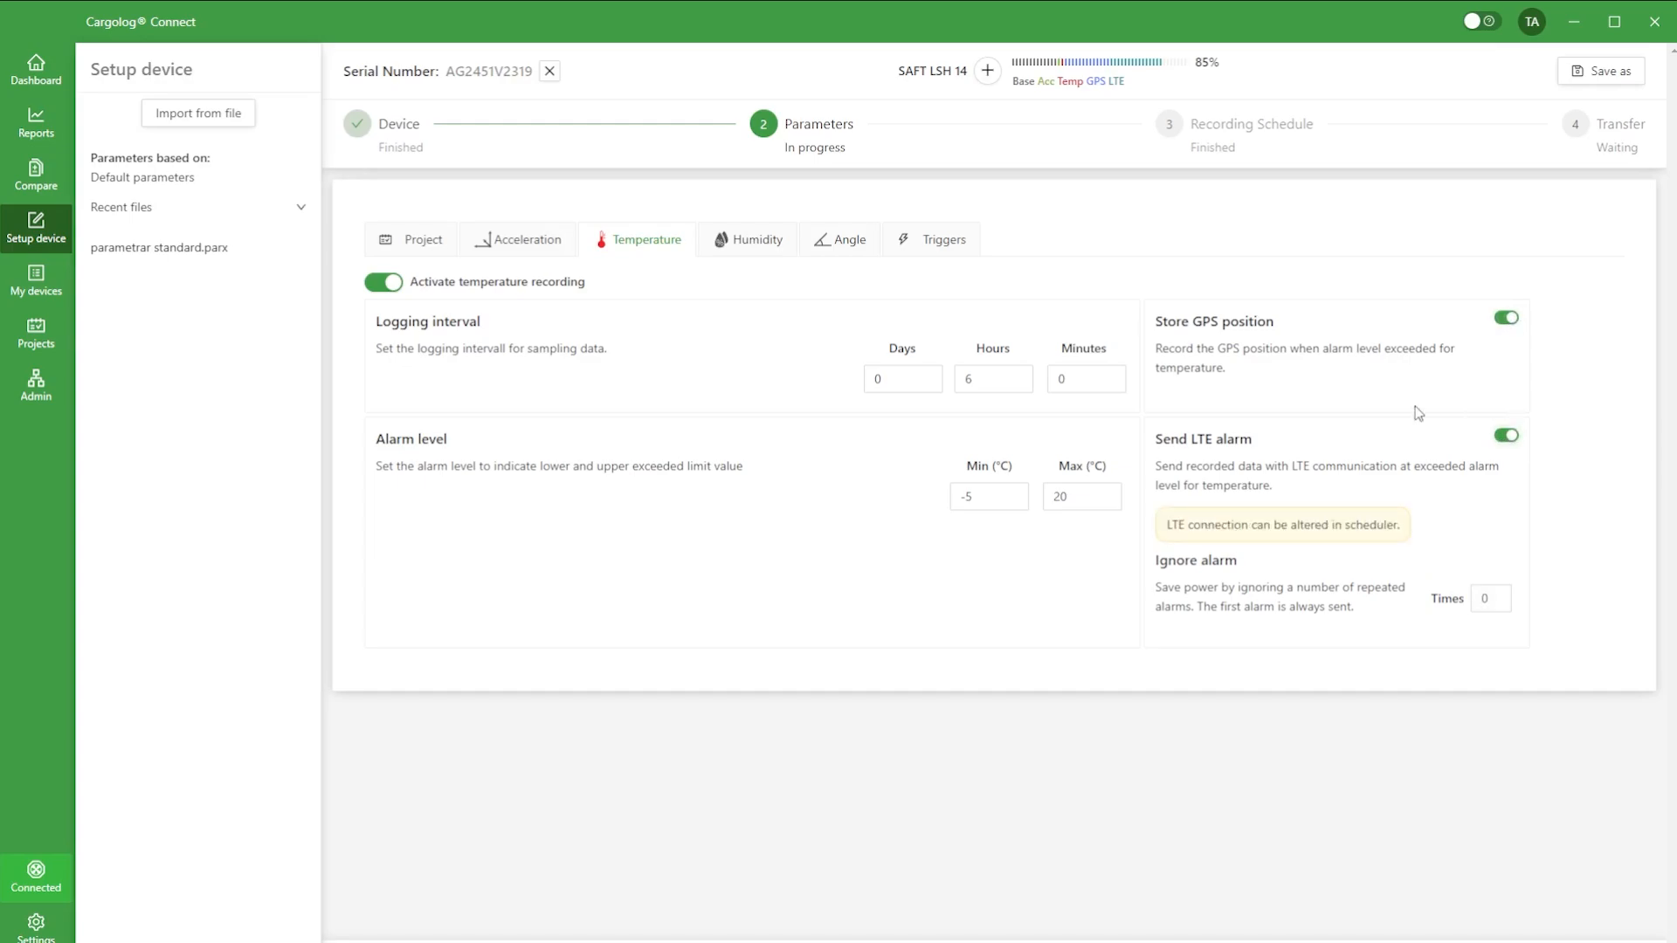
# Step: Activate humidity recording with alarm levels of 20% minimum and 70% maximum, GPS position storage and LTE alarms
pyautogui.click(738, 242)
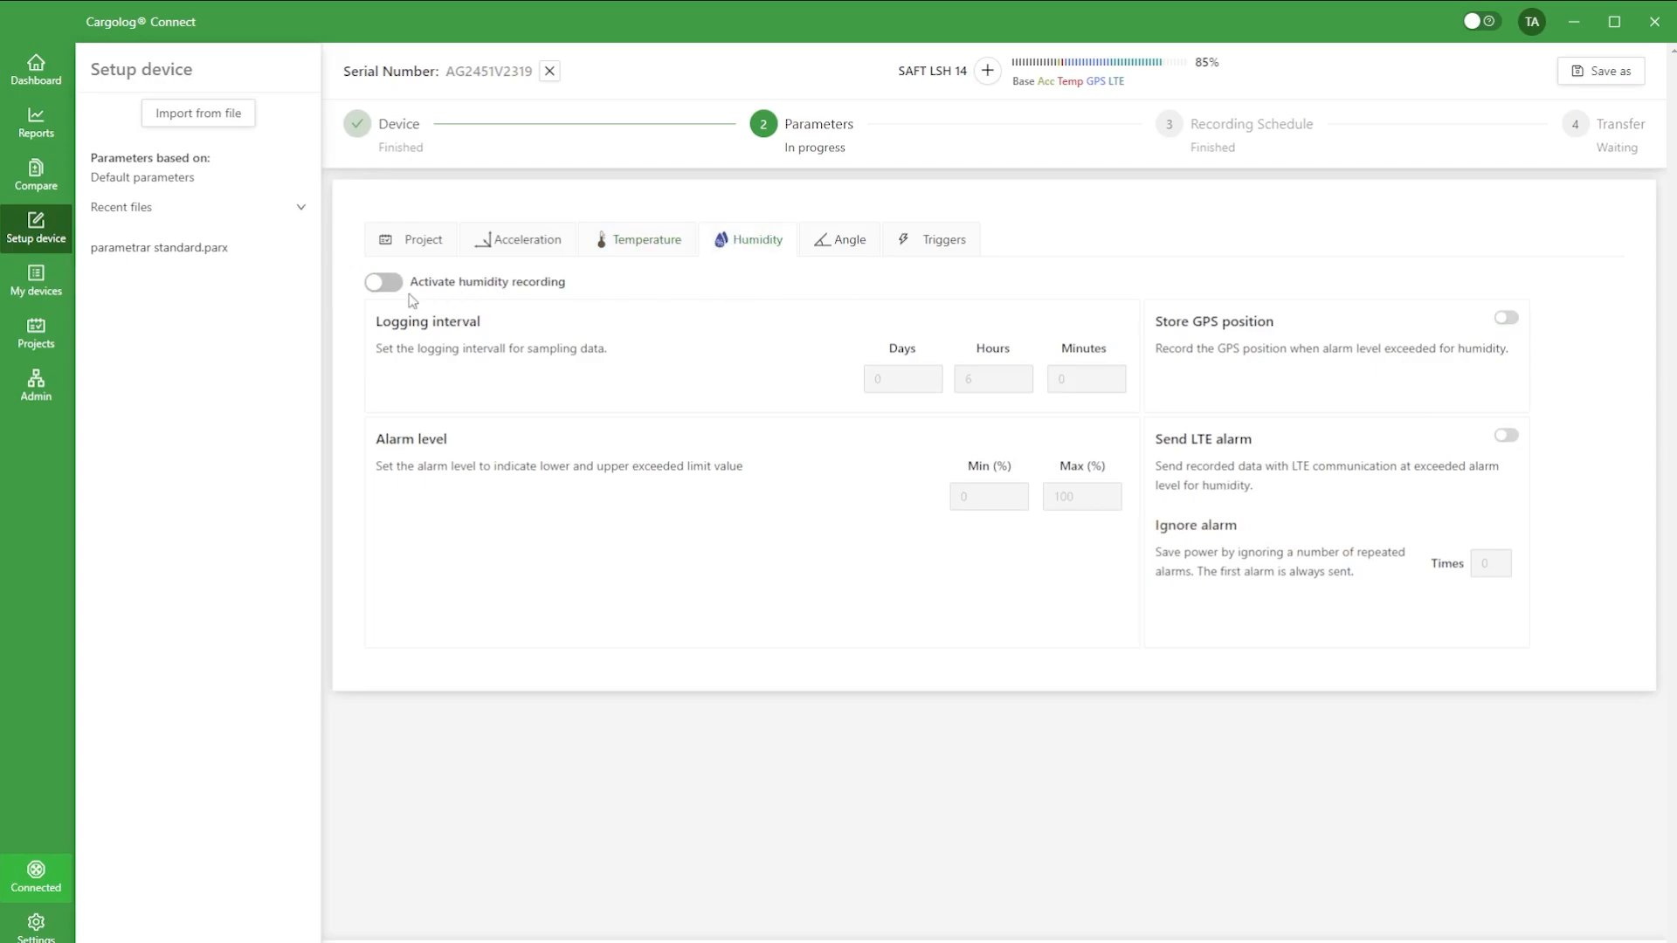
pyautogui.click(384, 282)
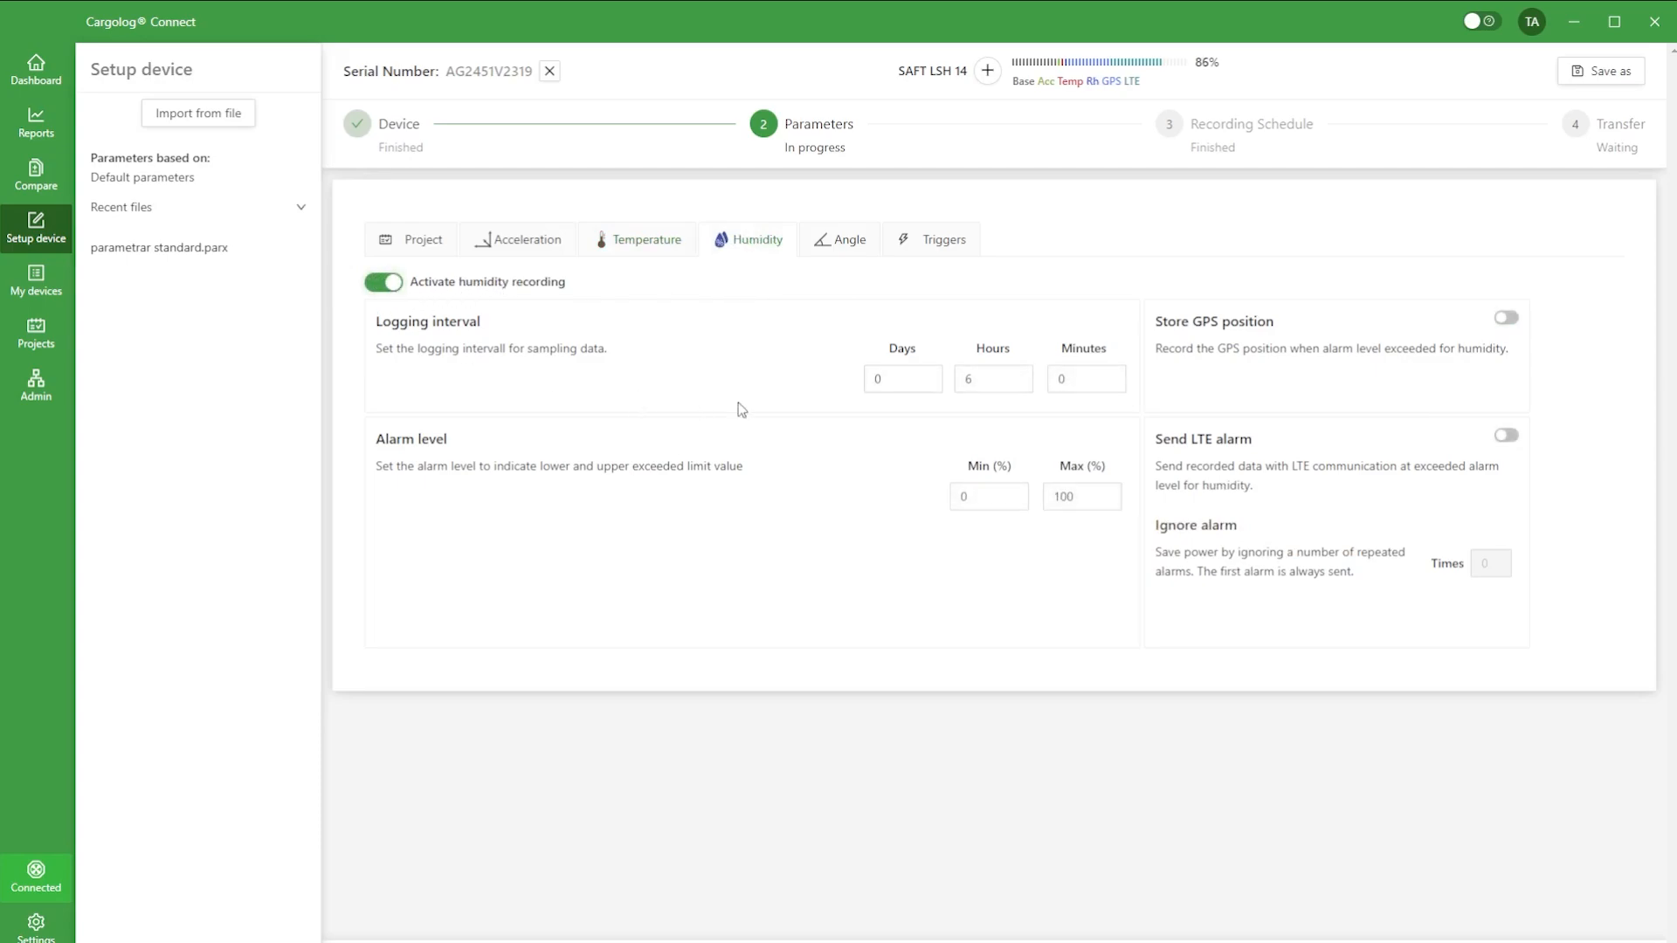
pyautogui.click(992, 493)
pyautogui.write('20')
pyautogui.press('Tab')
pyautogui.write('70')
pyautogui.press('Tab')
pyautogui.click(1506, 317)
pyautogui.click(1506, 437)
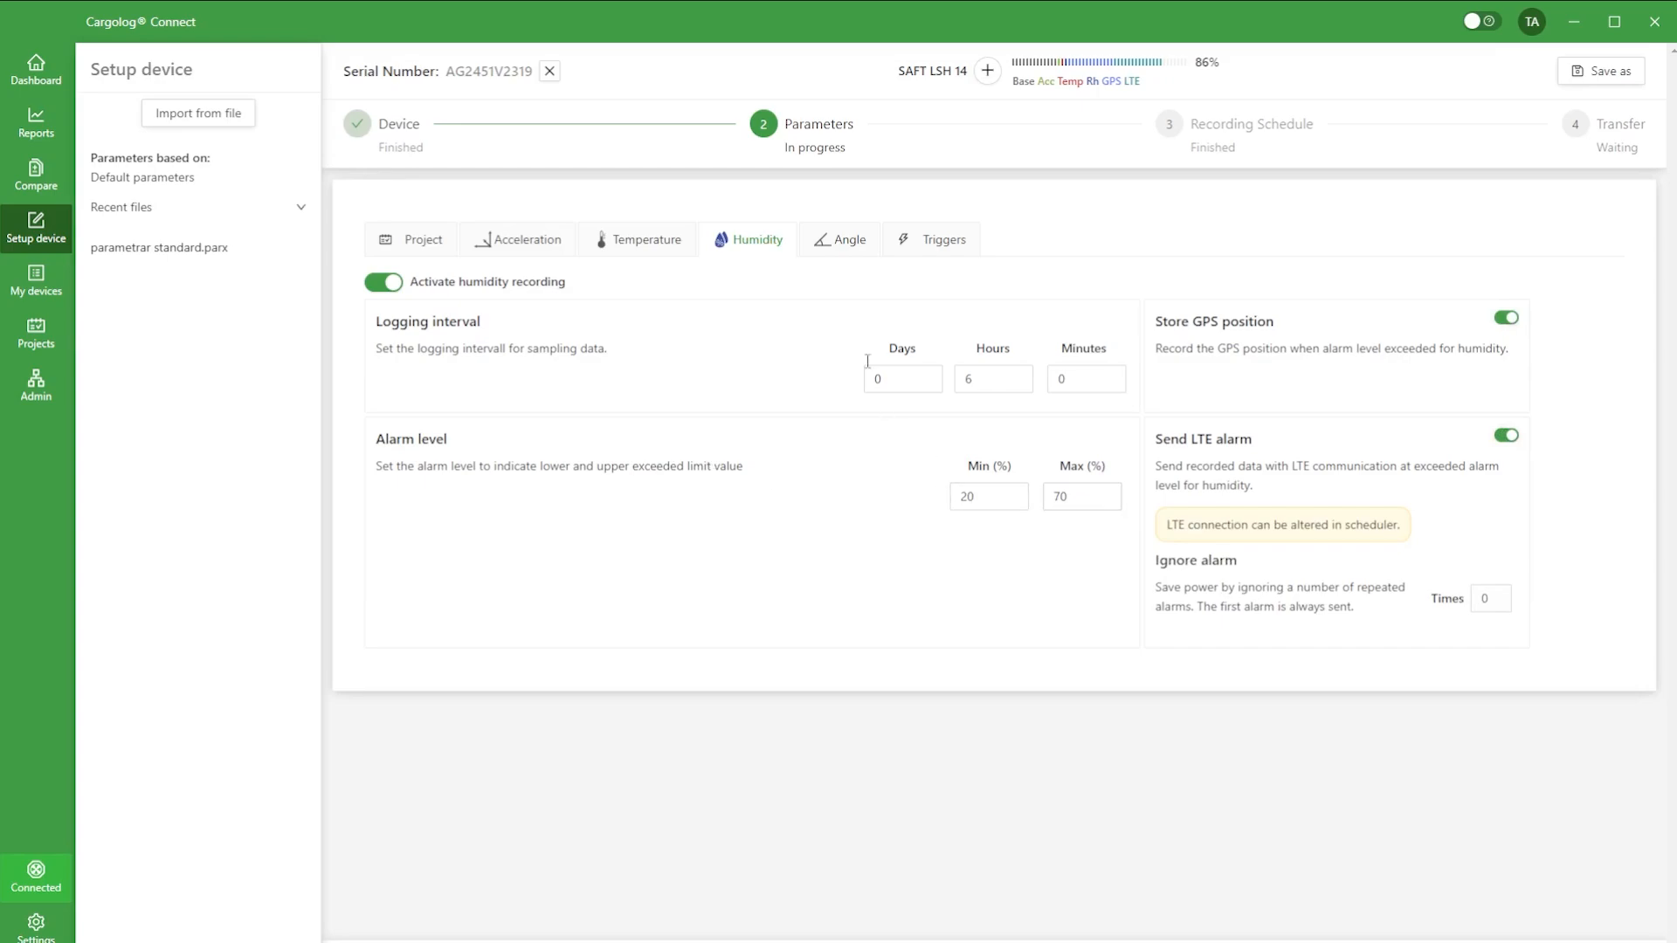
# Step: Activate angle recording with alarm levels of 20° for the X-axis, 10° for Y and 20° for Z
pyautogui.click(829, 248)
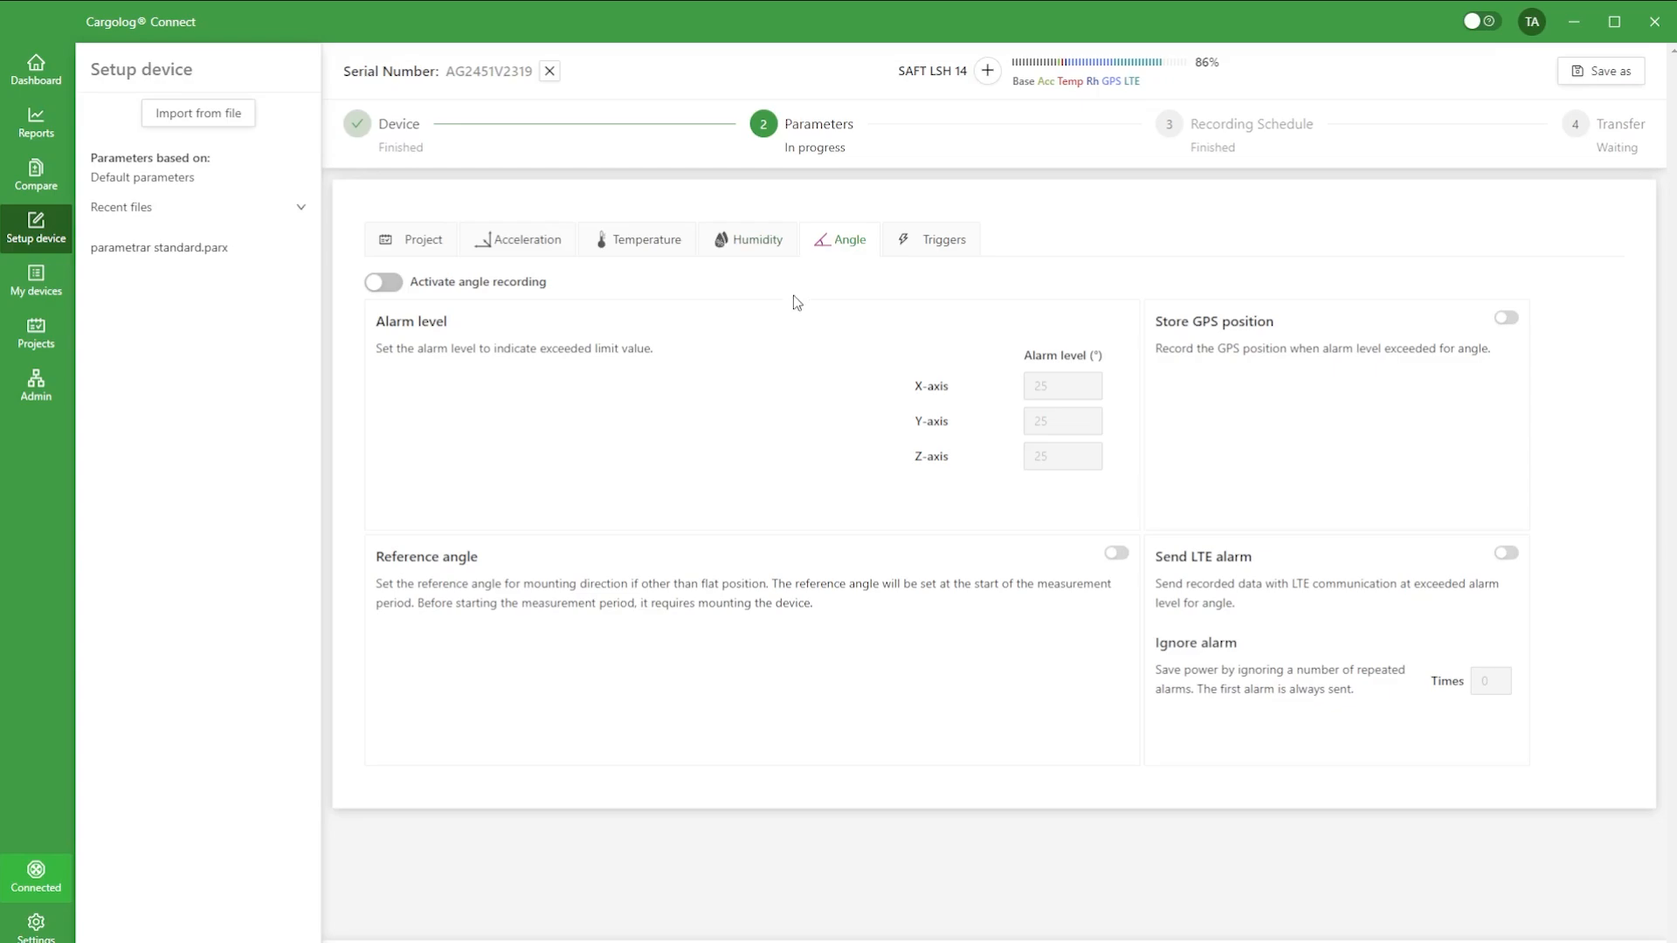
pyautogui.click(385, 283)
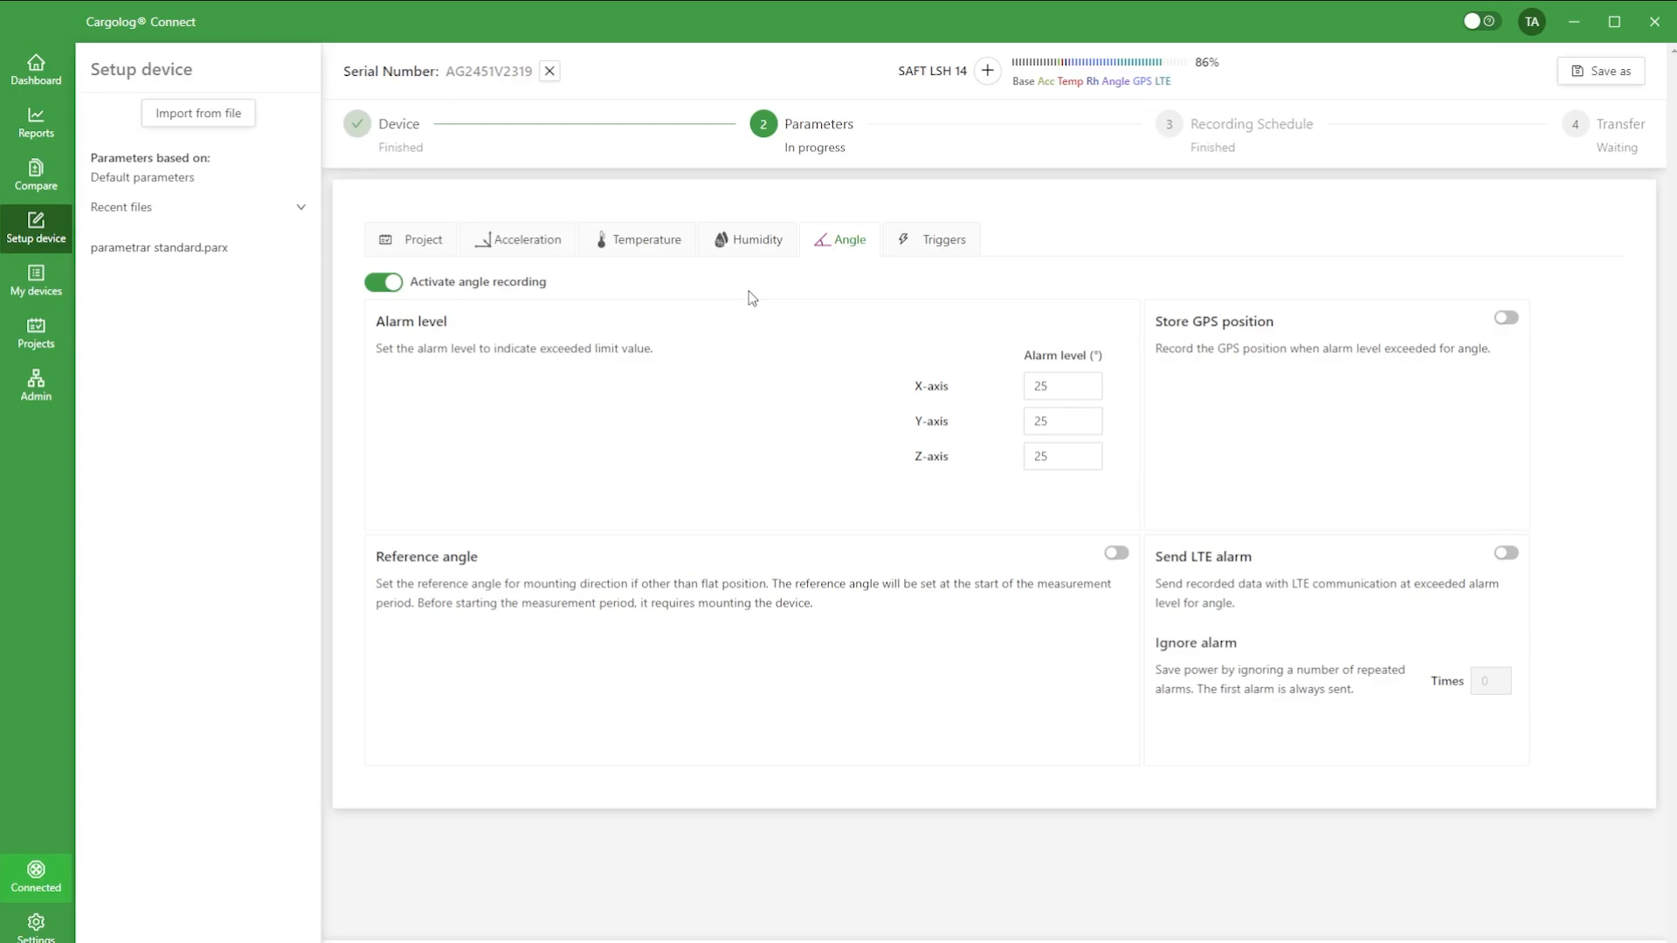
pyautogui.click(1057, 385)
pyautogui.click(1092, 393)
pyautogui.click(1096, 395)
pyautogui.click(1095, 429)
pyautogui.click(1095, 429)
pyautogui.click(1096, 429)
pyautogui.click(1095, 429)
pyautogui.click(1095, 429)
pyautogui.click(1095, 429)
pyautogui.click(1095, 429)
pyautogui.click(1096, 429)
pyautogui.click(1095, 463)
# Step: Enable GPS position storage and LTE alarms for angle, and switch the reference angle option
pyautogui.click(1507, 320)
pyautogui.click(1508, 555)
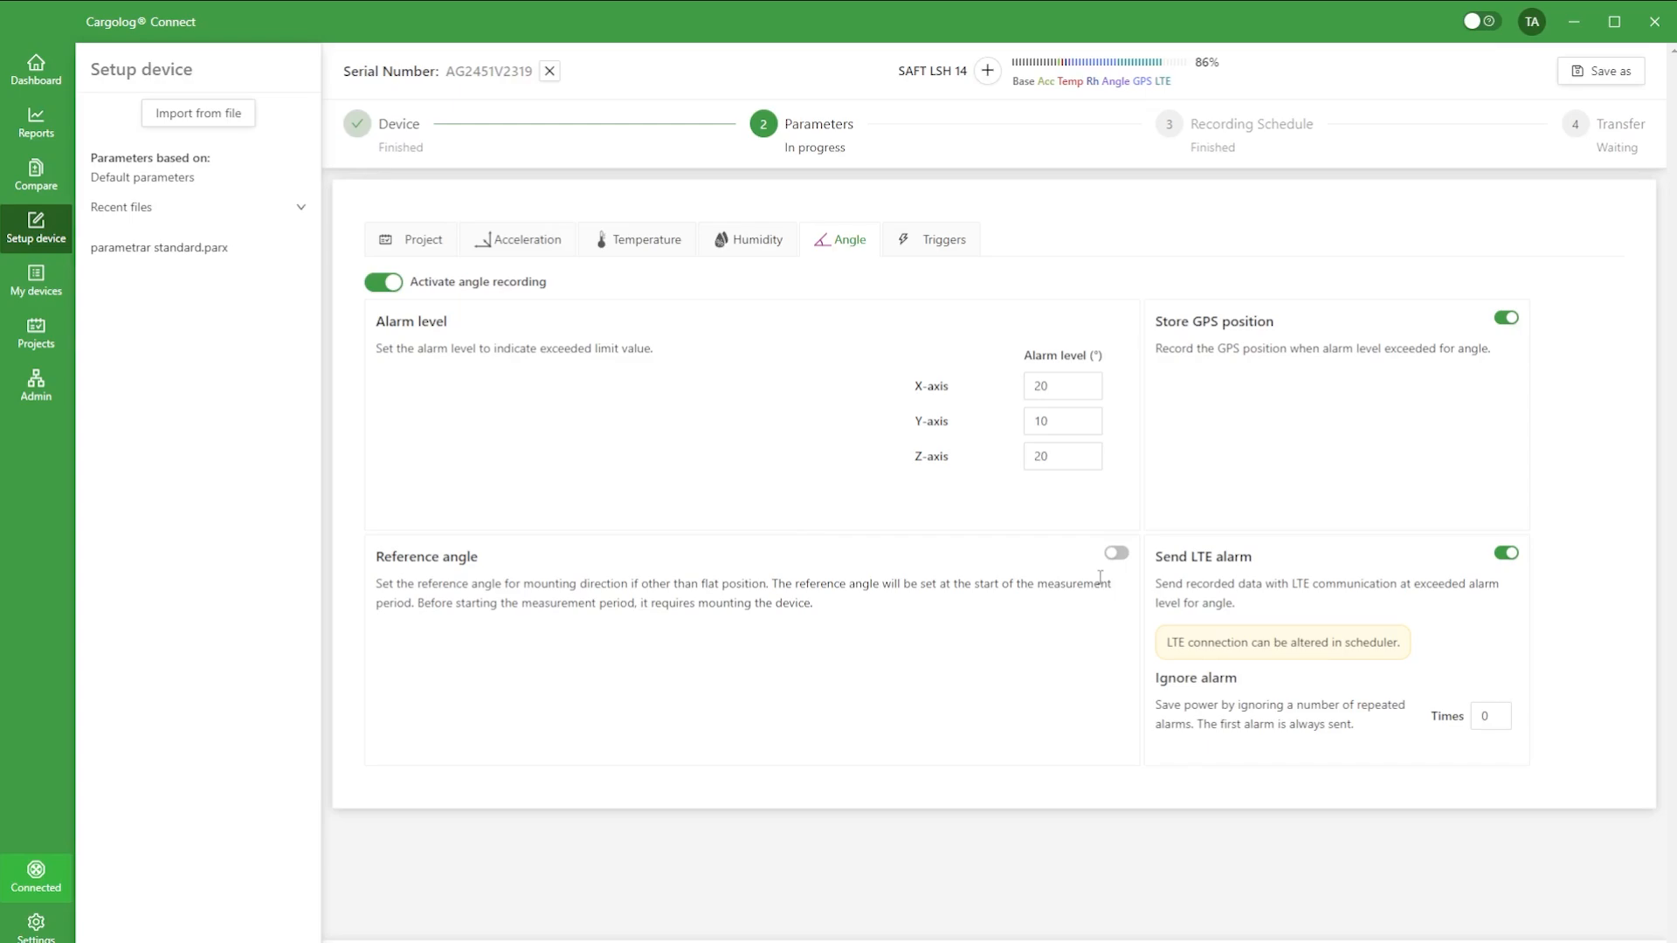
pyautogui.click(1119, 553)
# Step: Try adding humidity recording as a trigger for temperature alarms in the trigger matrix
pyautogui.click(916, 244)
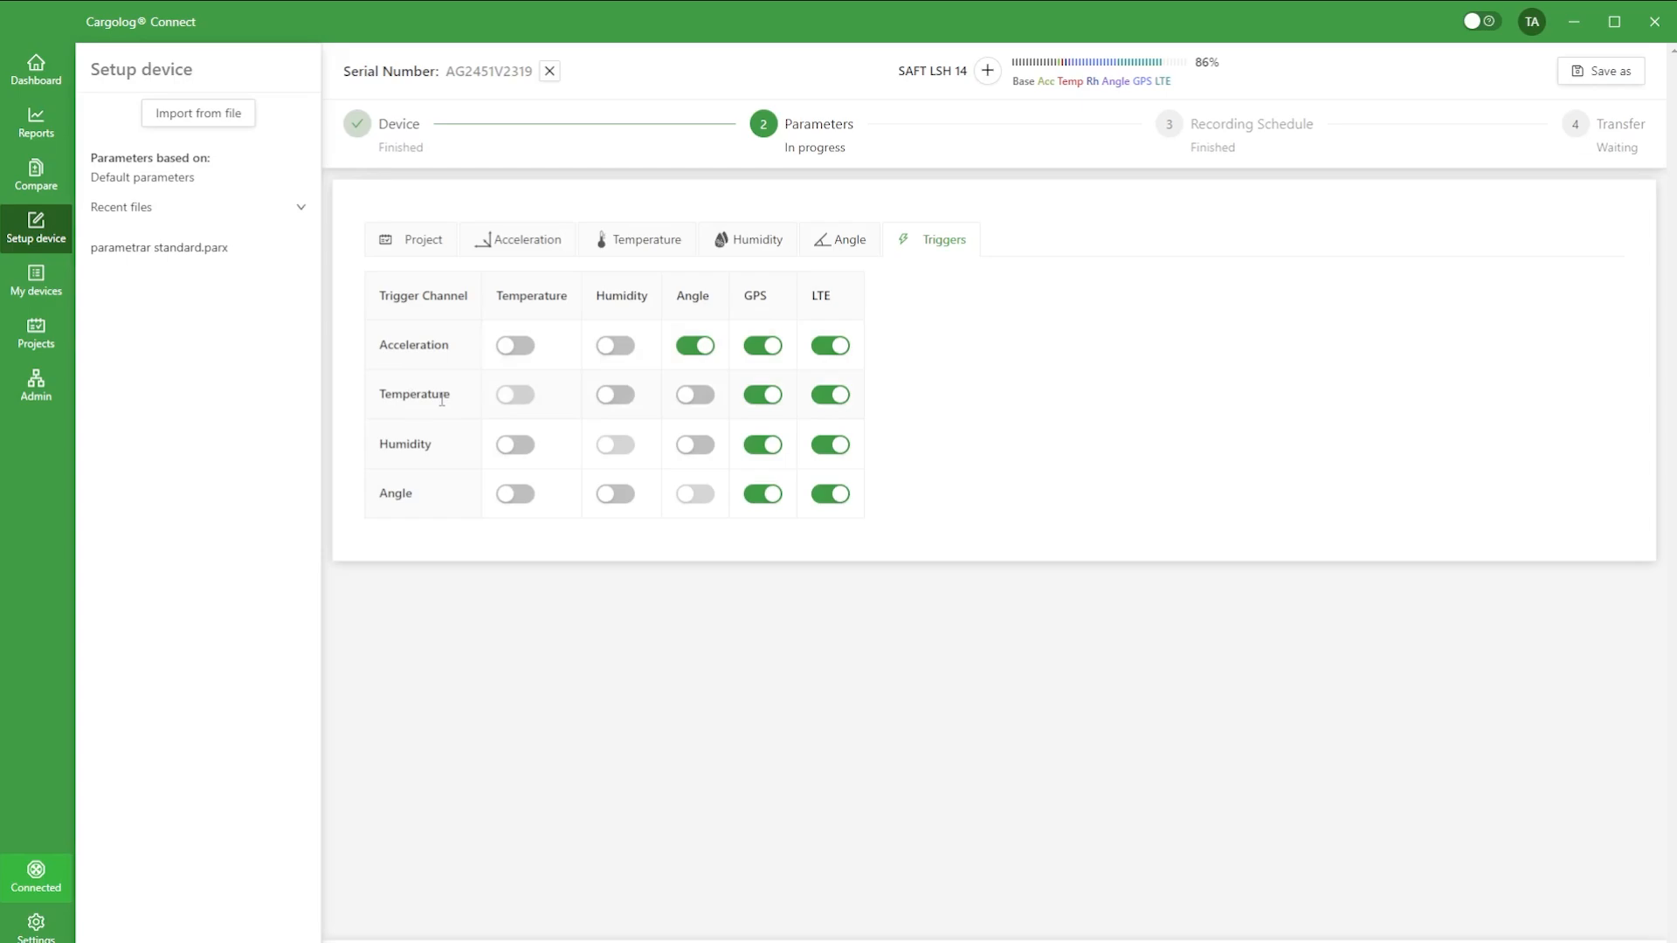
pyautogui.click(620, 396)
pyautogui.click(607, 403)
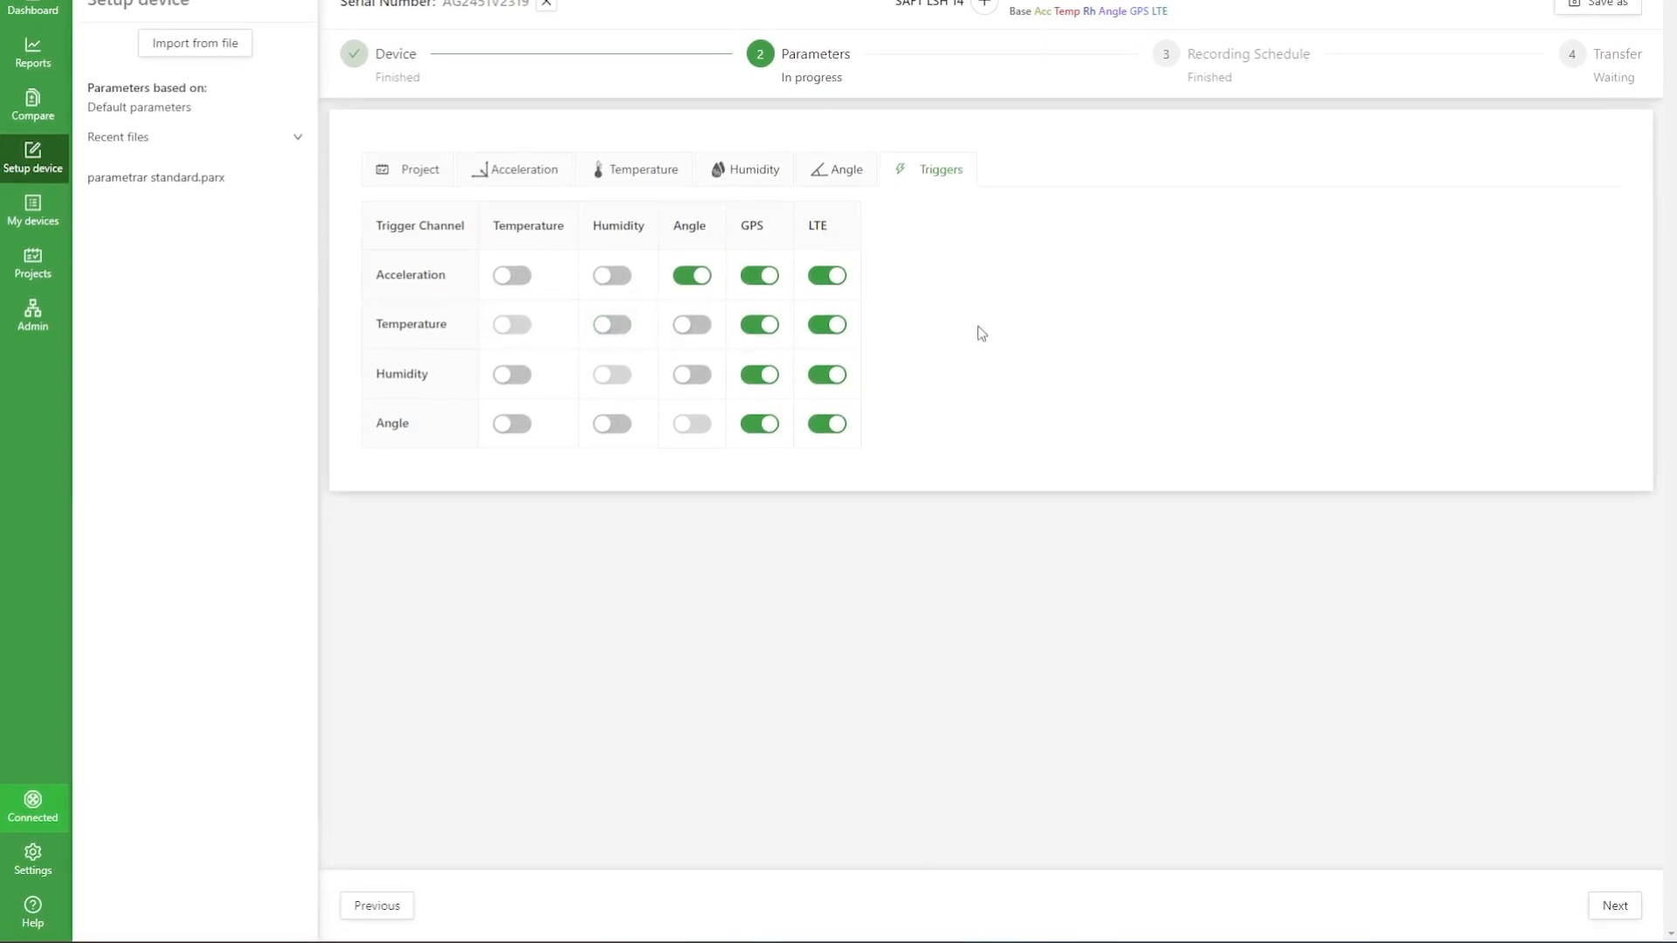
# Step: Proceed to the recording schedule, set recording to start by button and set the recording block's duration to 360 days
pyautogui.click(1613, 912)
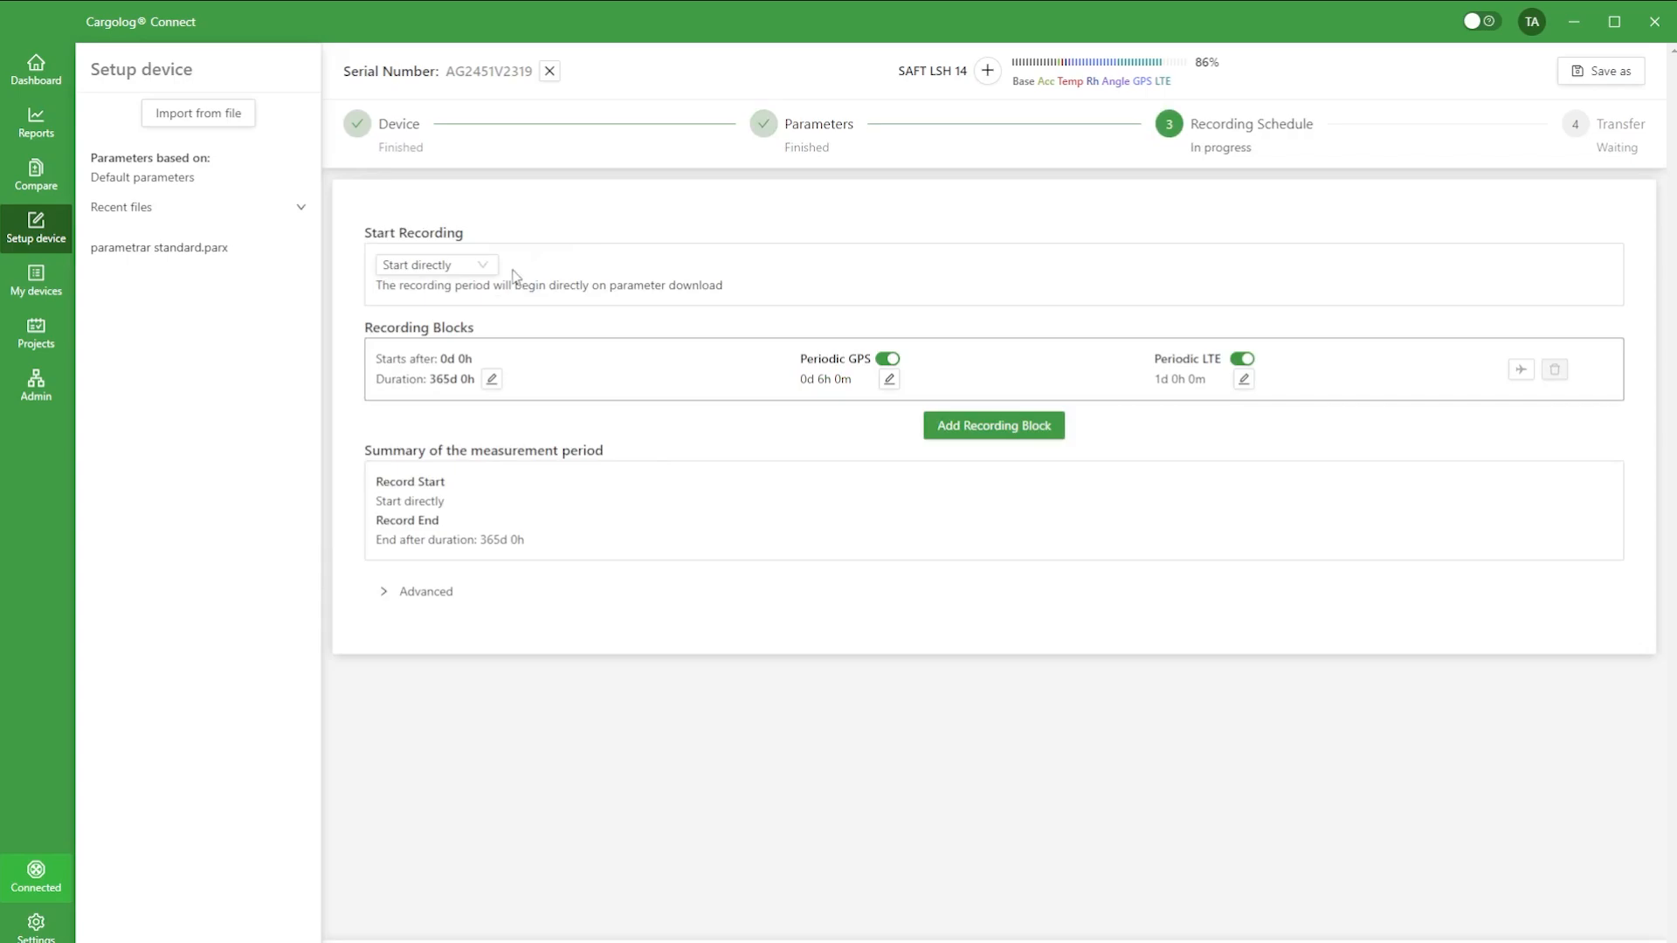
pyautogui.click(485, 266)
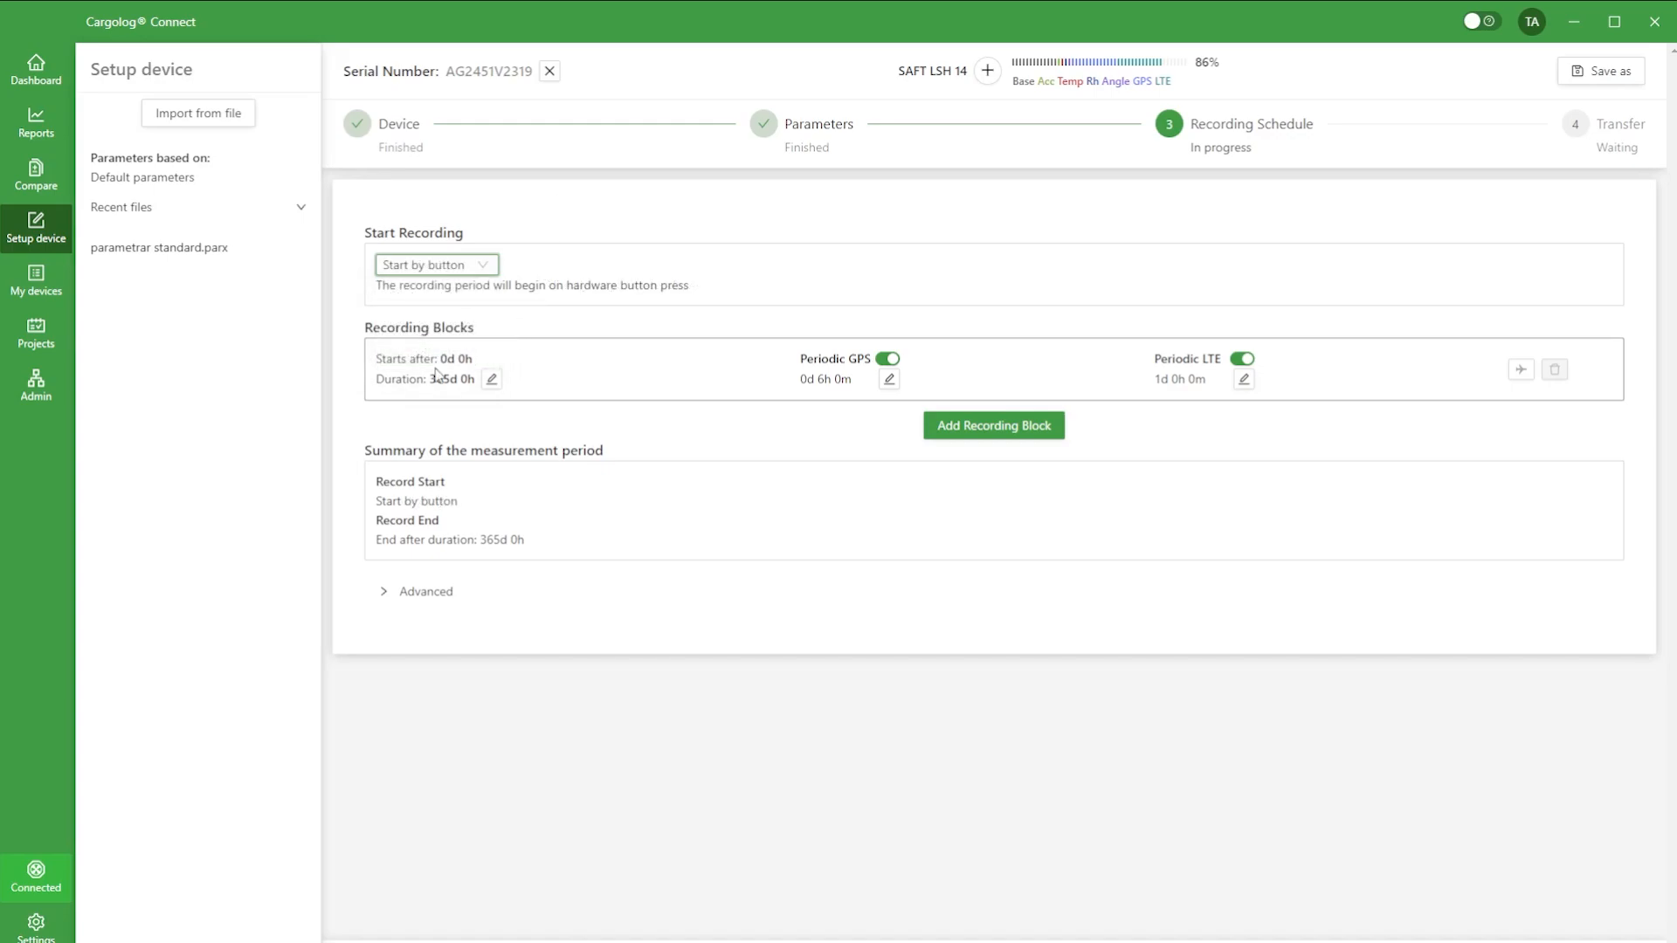
pyautogui.click(492, 381)
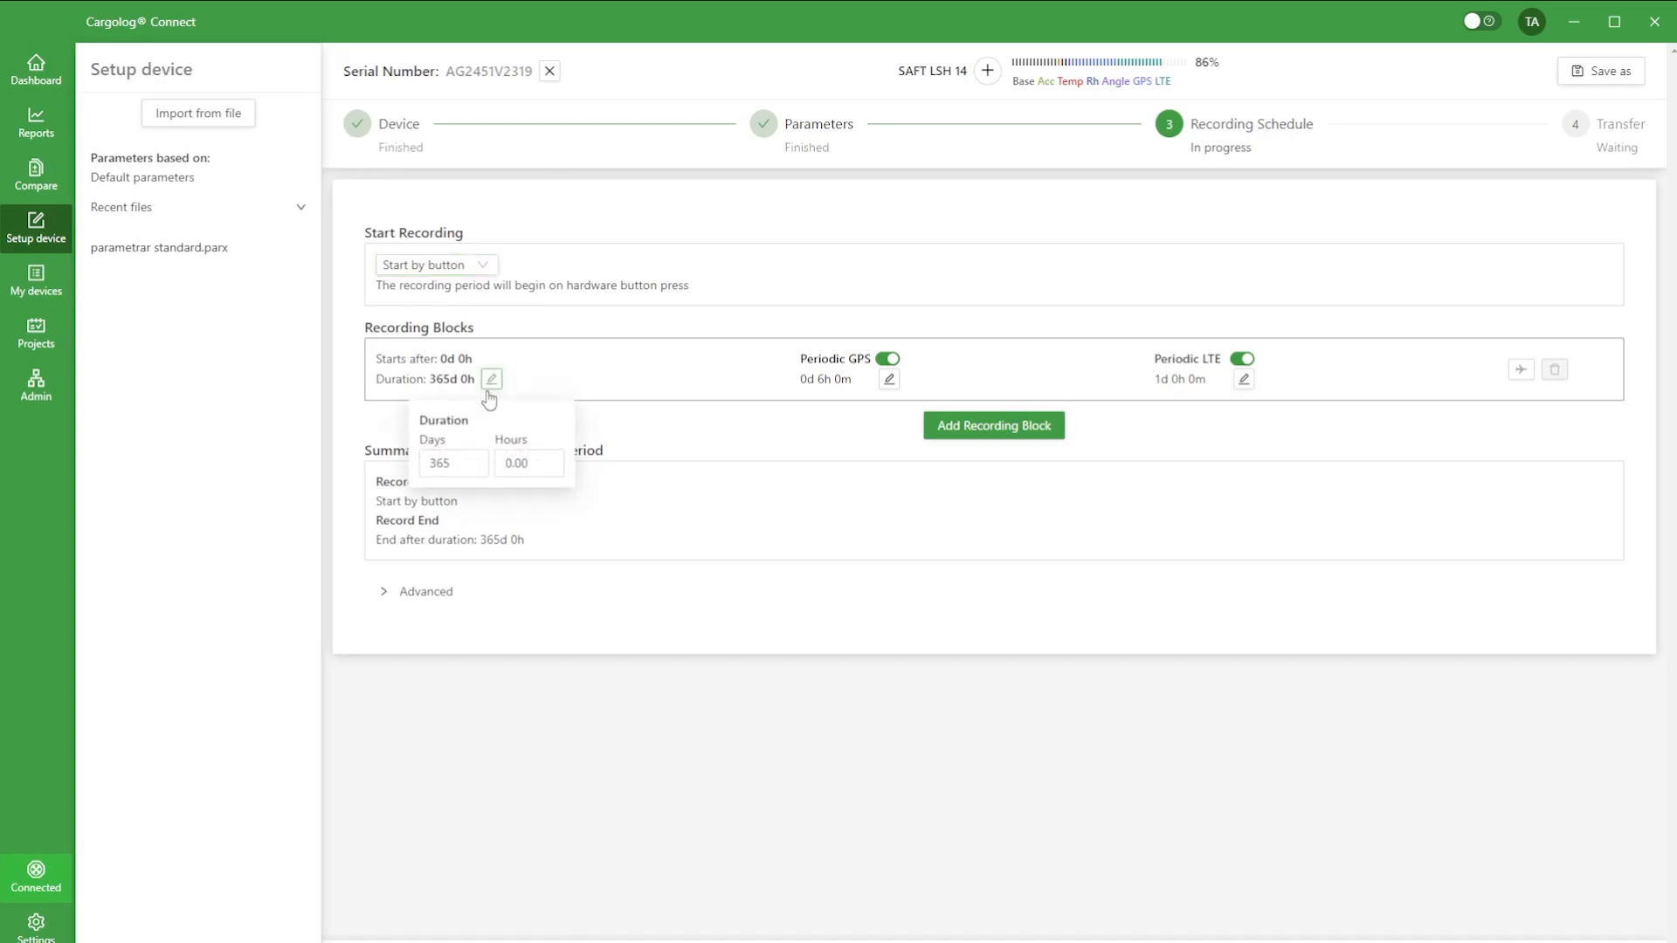
pyautogui.click(479, 470)
pyautogui.click(479, 471)
pyautogui.click(479, 471)
pyautogui.click(478, 471)
pyautogui.click(479, 471)
pyautogui.click(836, 358)
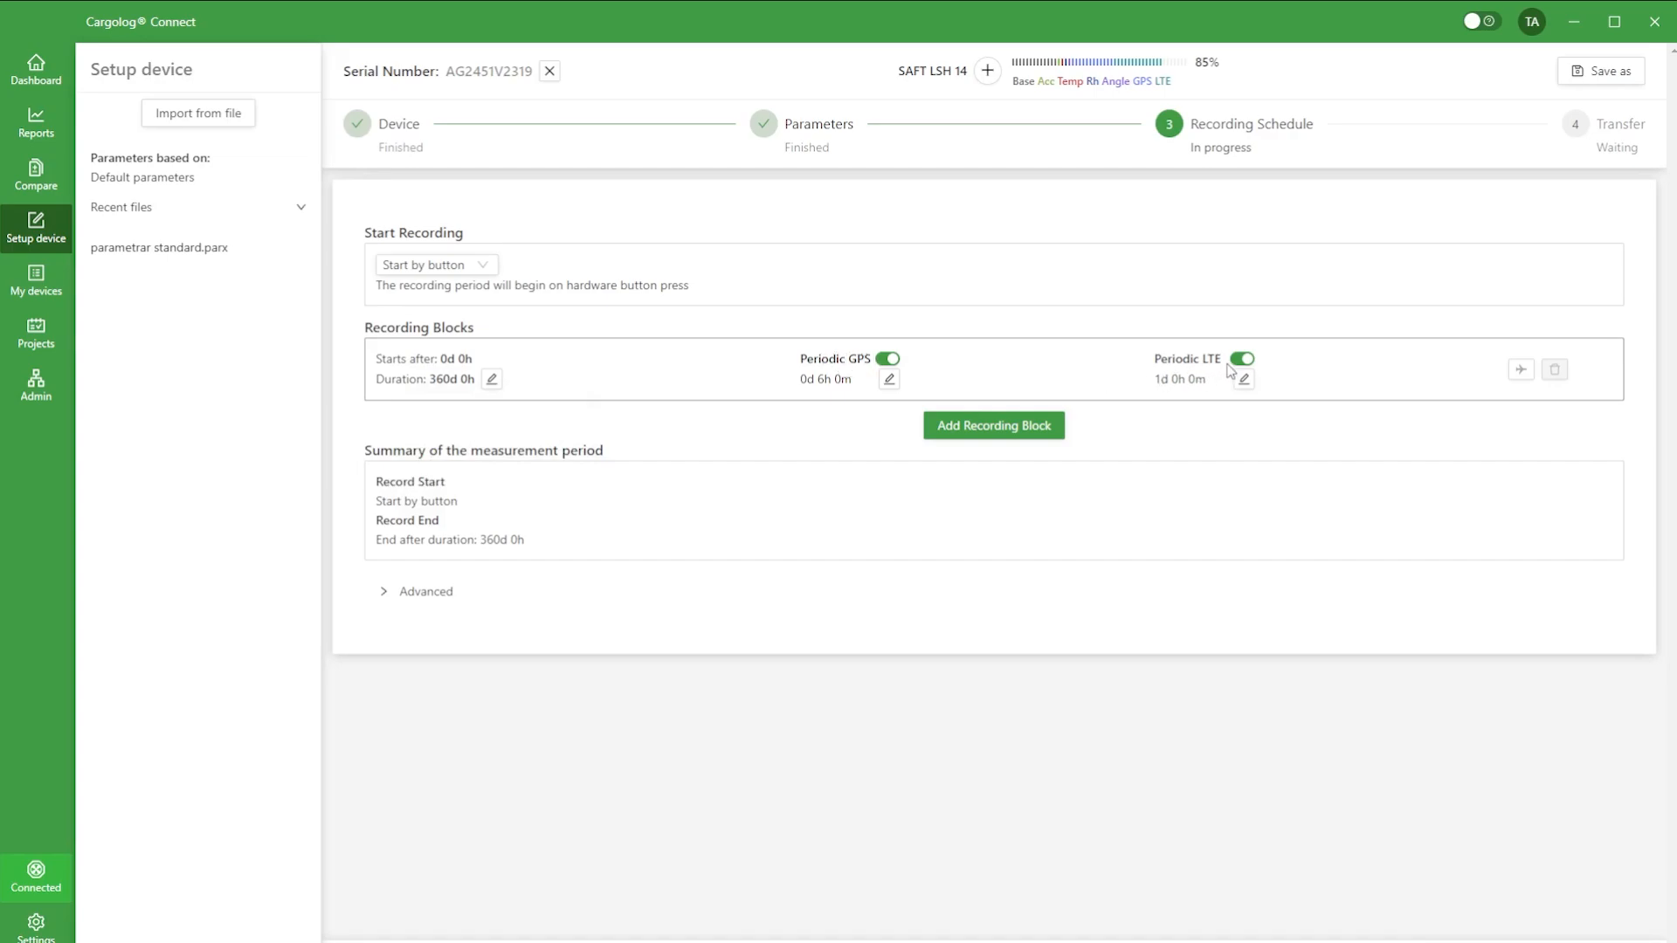
# Step: Set the recording block's periodic GPS logging interval to 4 hours
pyautogui.click(888, 381)
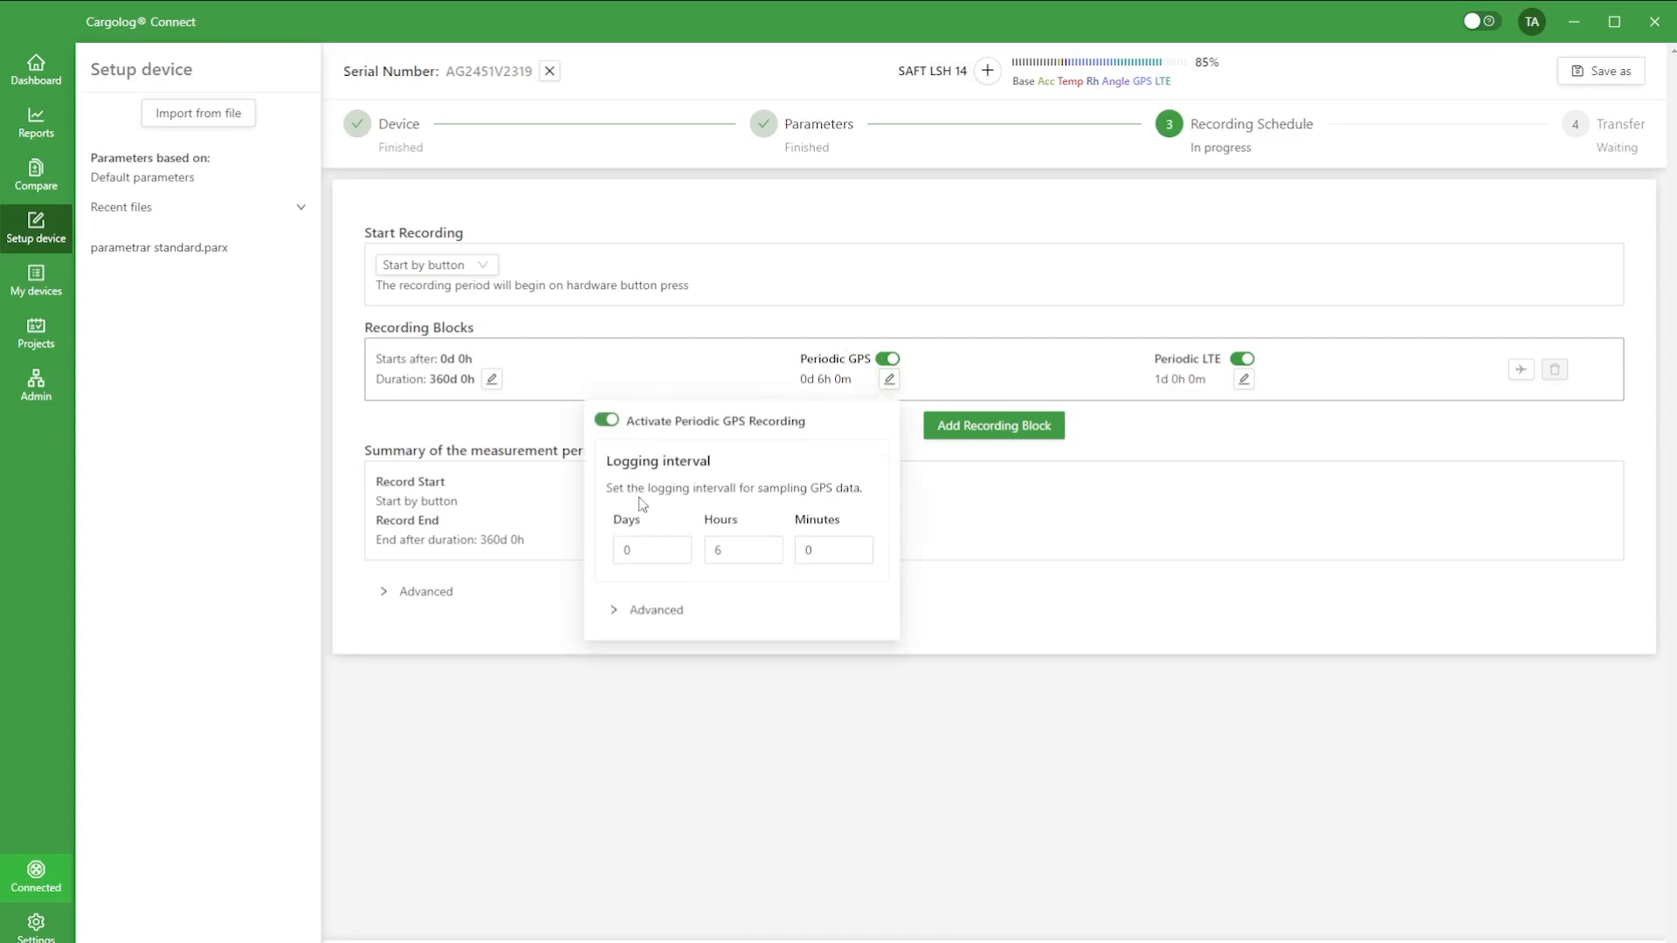
pyautogui.click(734, 550)
pyautogui.click(774, 556)
pyautogui.click(774, 556)
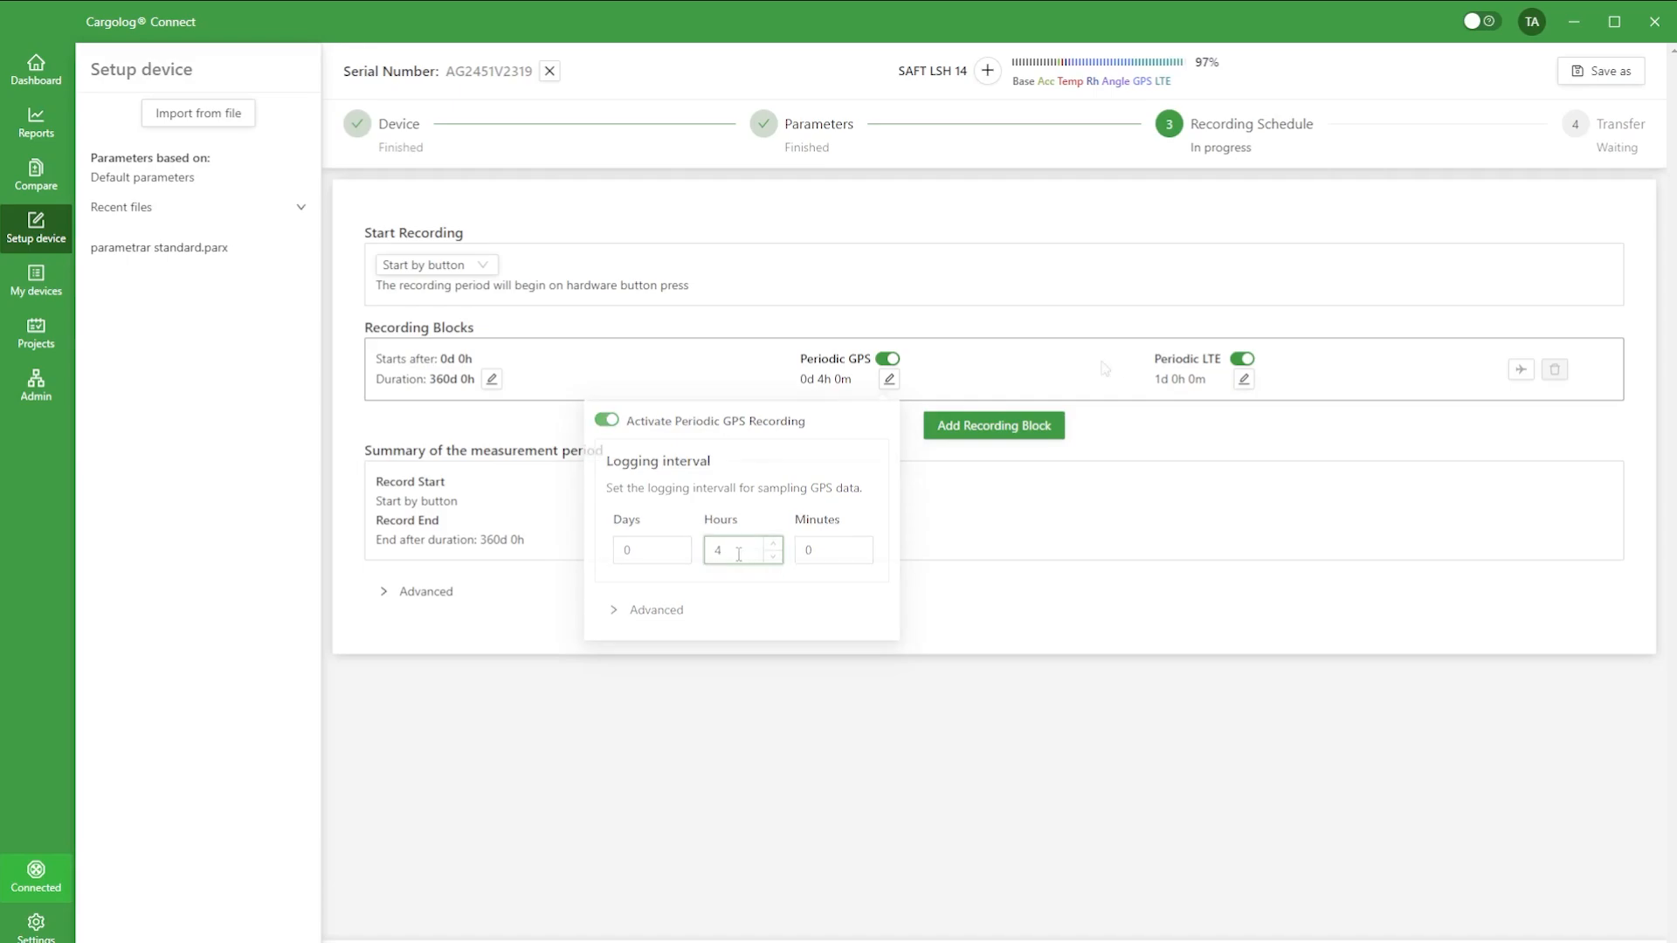
# Step: Set the recording block's periodic LTE sync interval to 0 days and 12 hours
pyautogui.click(1242, 381)
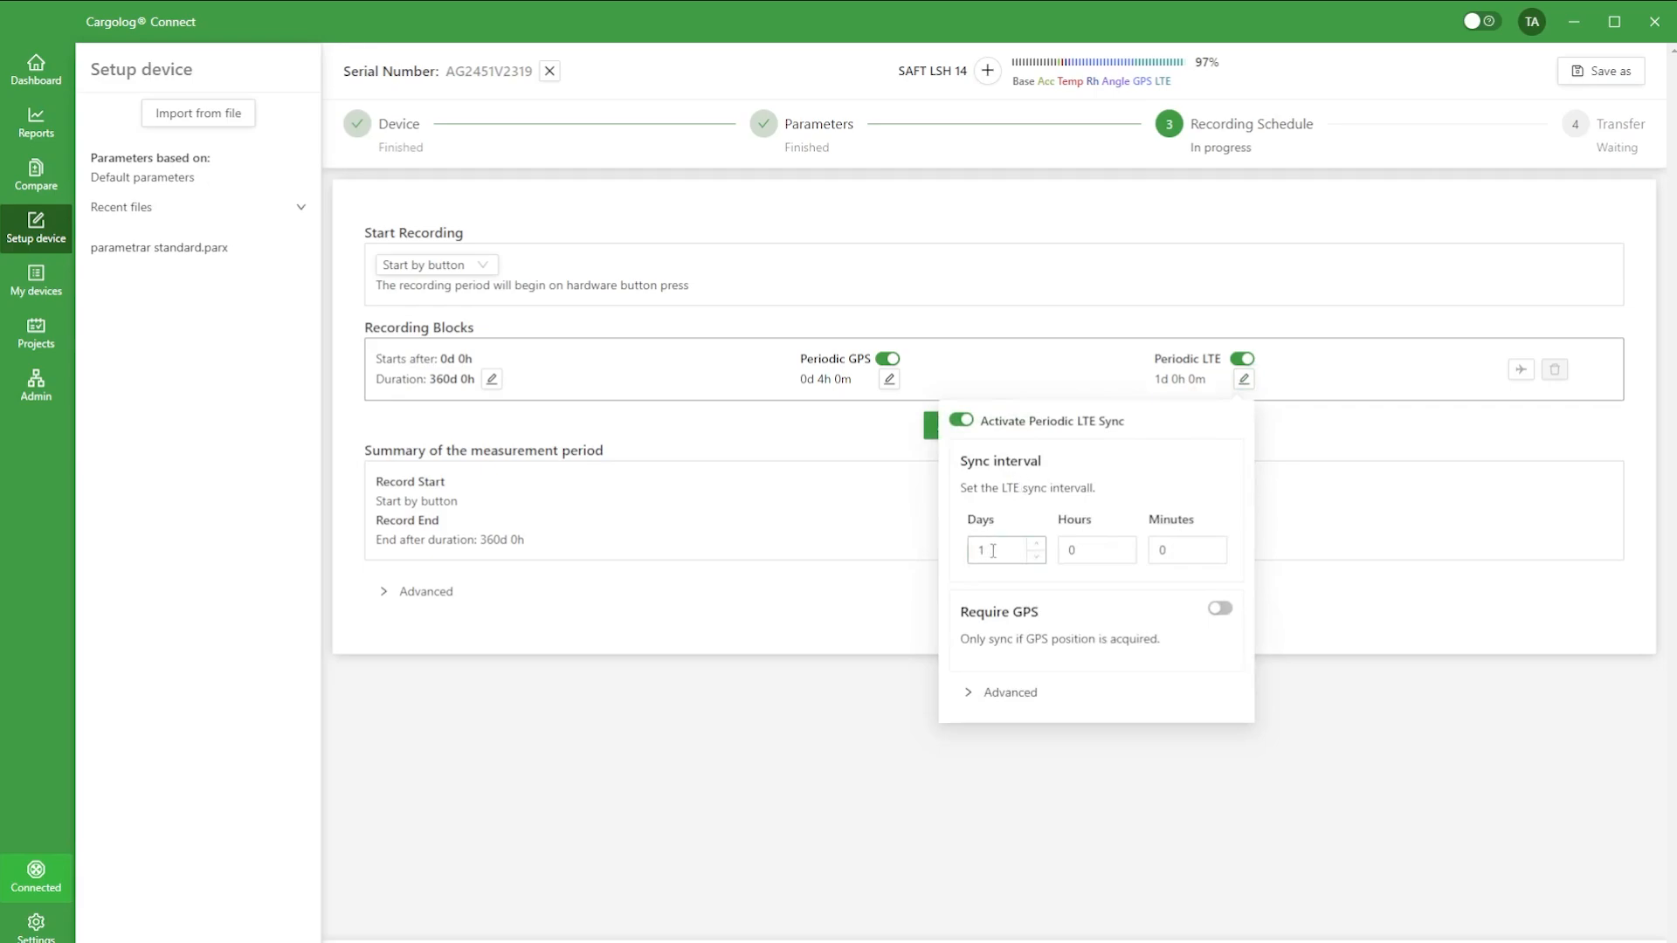
pyautogui.click(1037, 557)
pyautogui.click(1129, 545)
pyautogui.write('2')
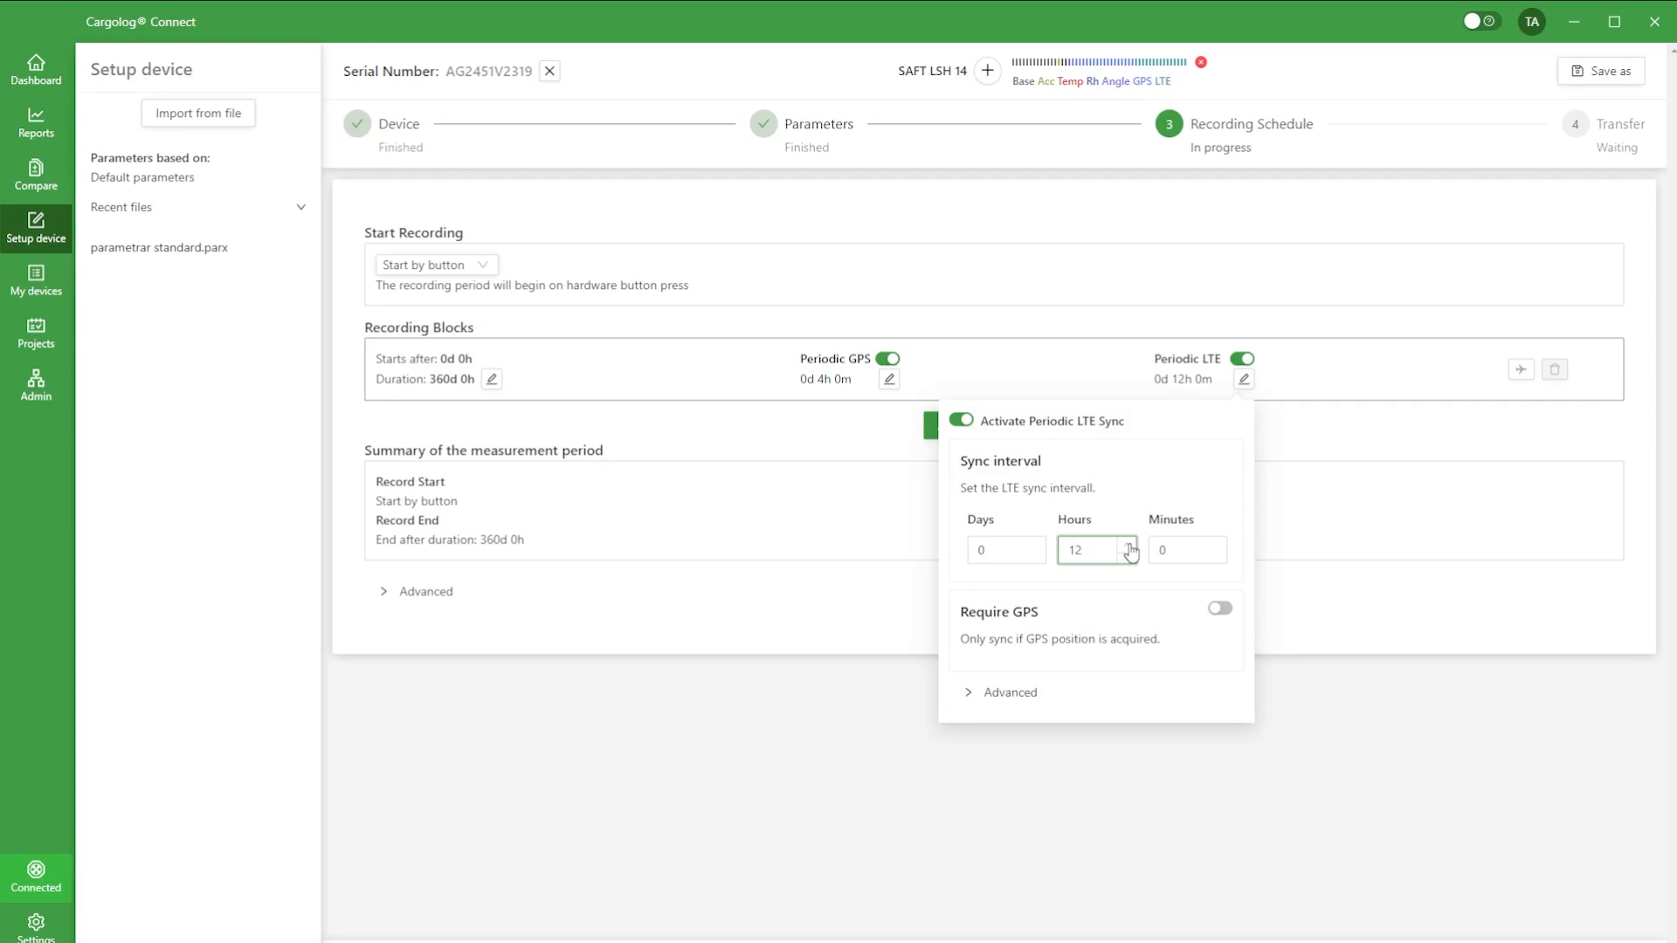
pyautogui.click(1143, 461)
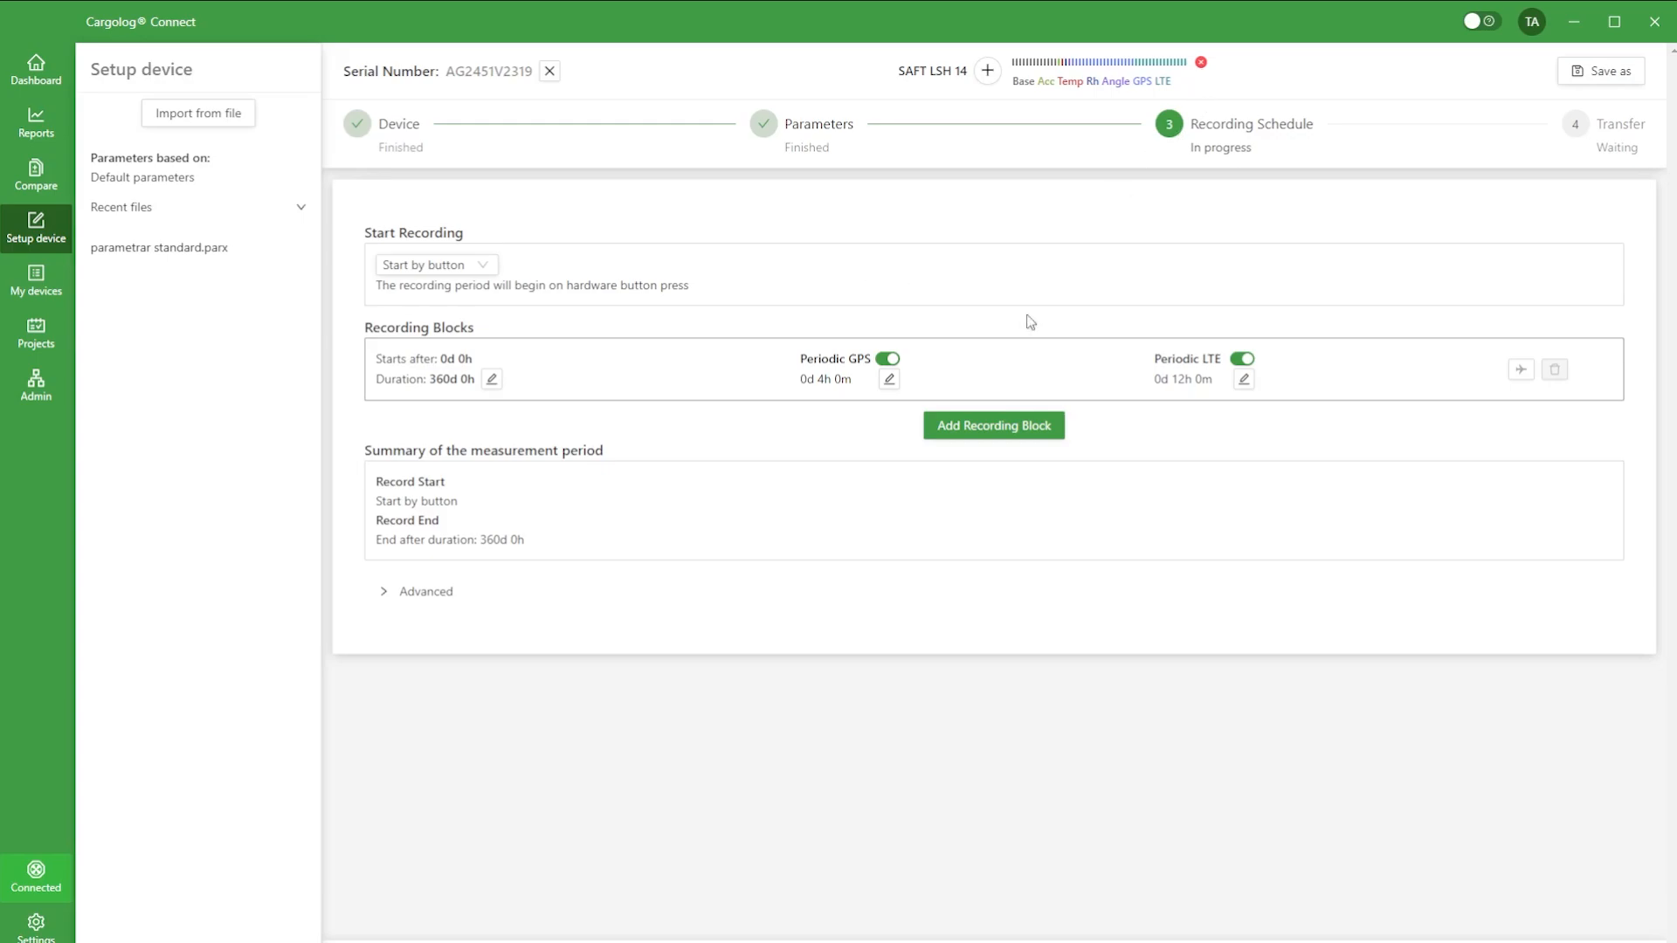
# Step: Set the recording block's periodic LTE sync interval to 24 hours
pyautogui.click(1248, 386)
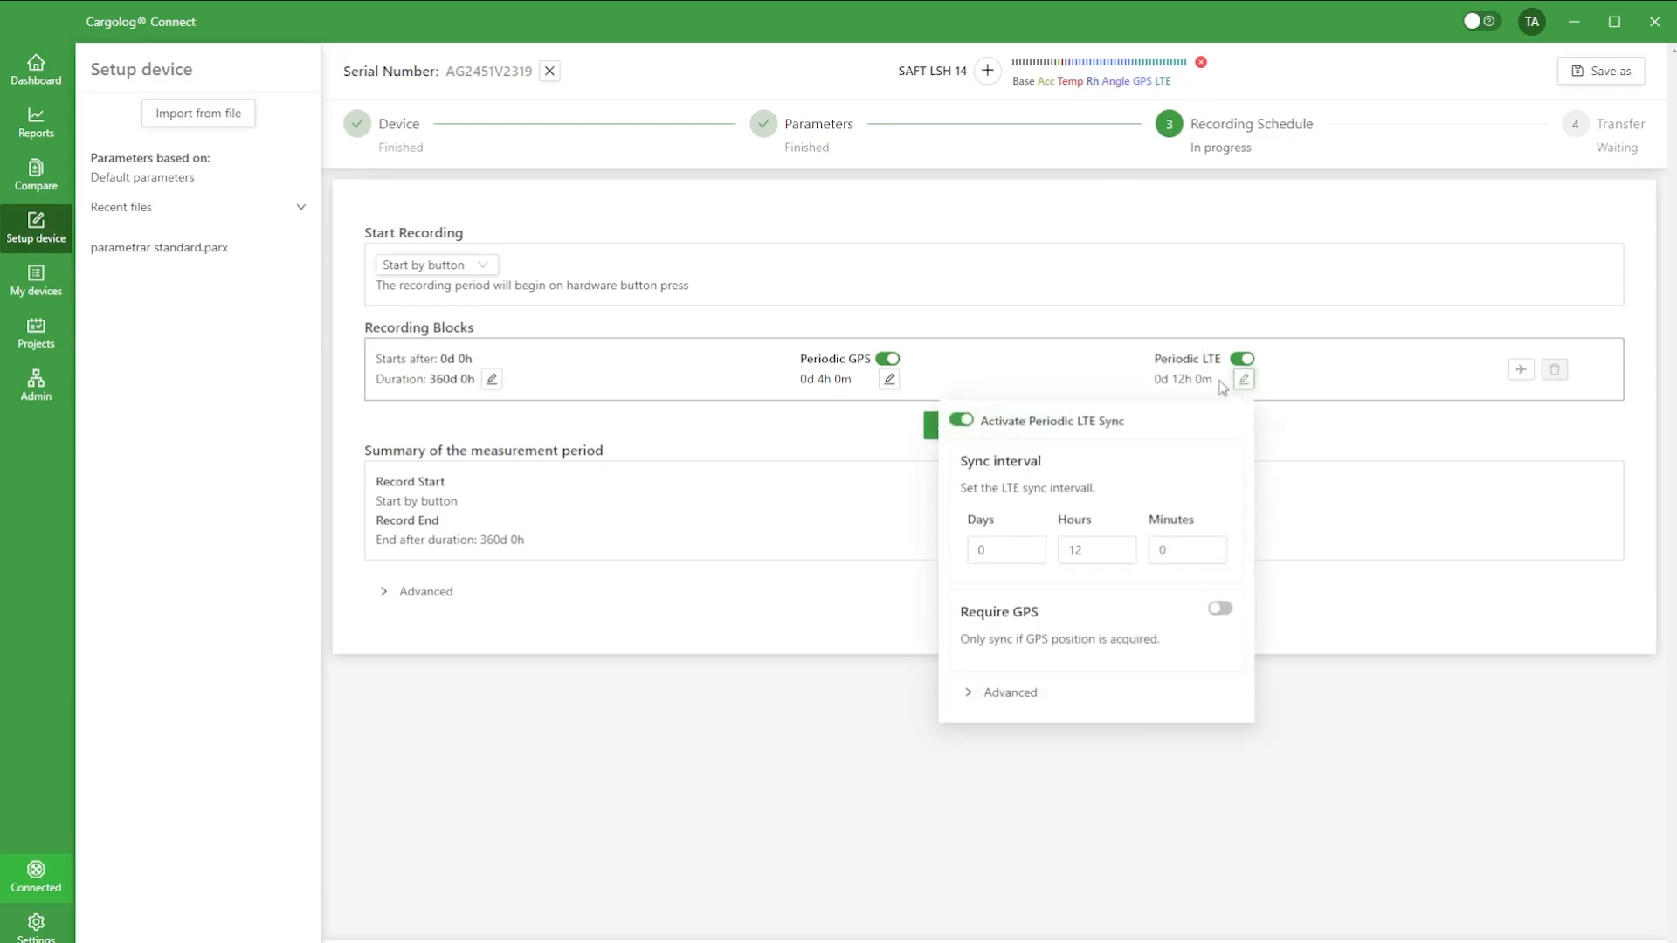
pyautogui.doubleClick(1094, 548)
pyautogui.write('24')
# Step: Set the recording block's periodic GPS logging interval to 8 hours
pyautogui.click(889, 380)
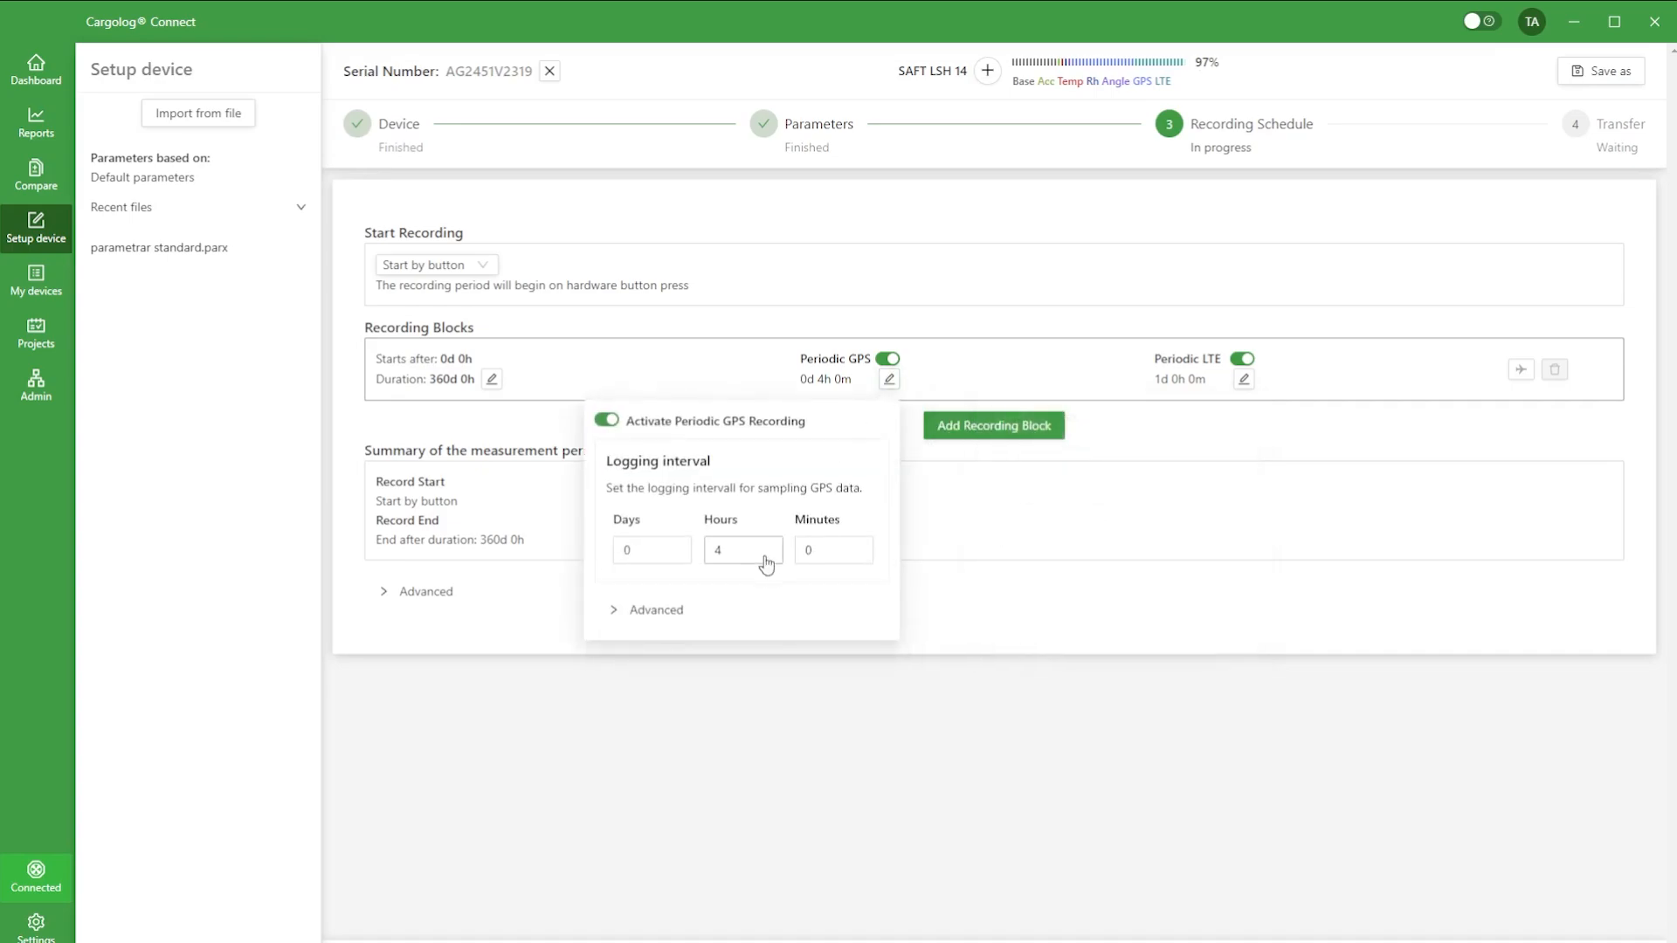
pyautogui.click(773, 543)
pyautogui.click(773, 543)
pyautogui.click(773, 544)
pyautogui.click(773, 545)
pyautogui.click(1004, 276)
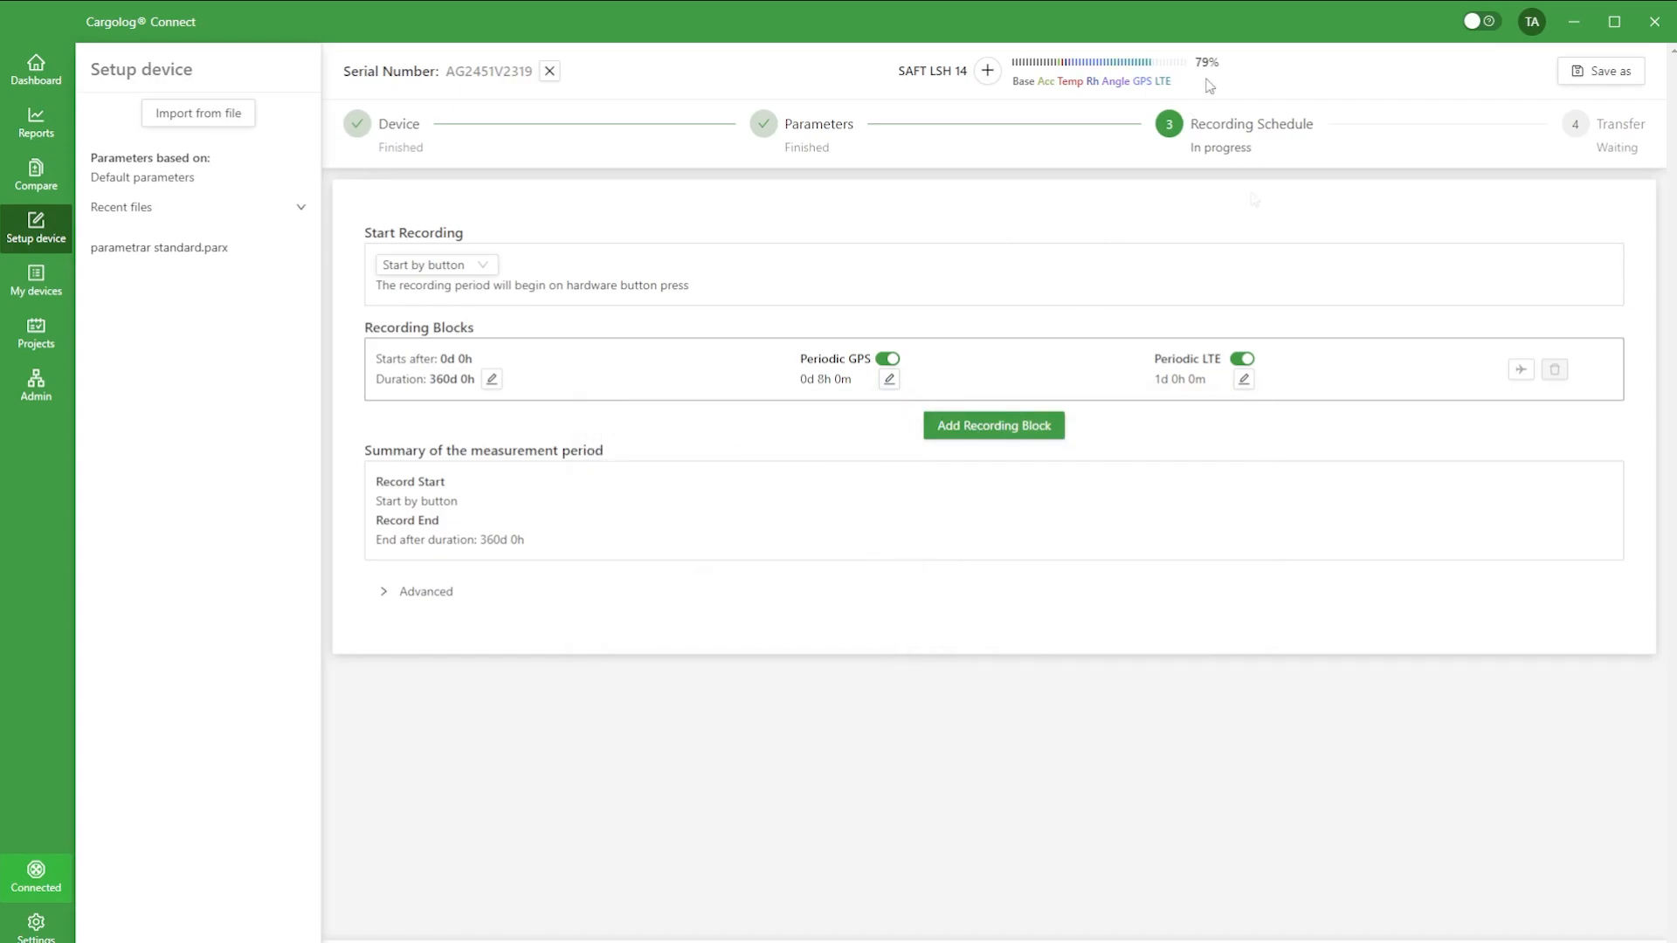
# Step: Add a second recording block and set the first block's duration to 30 days
pyautogui.click(993, 428)
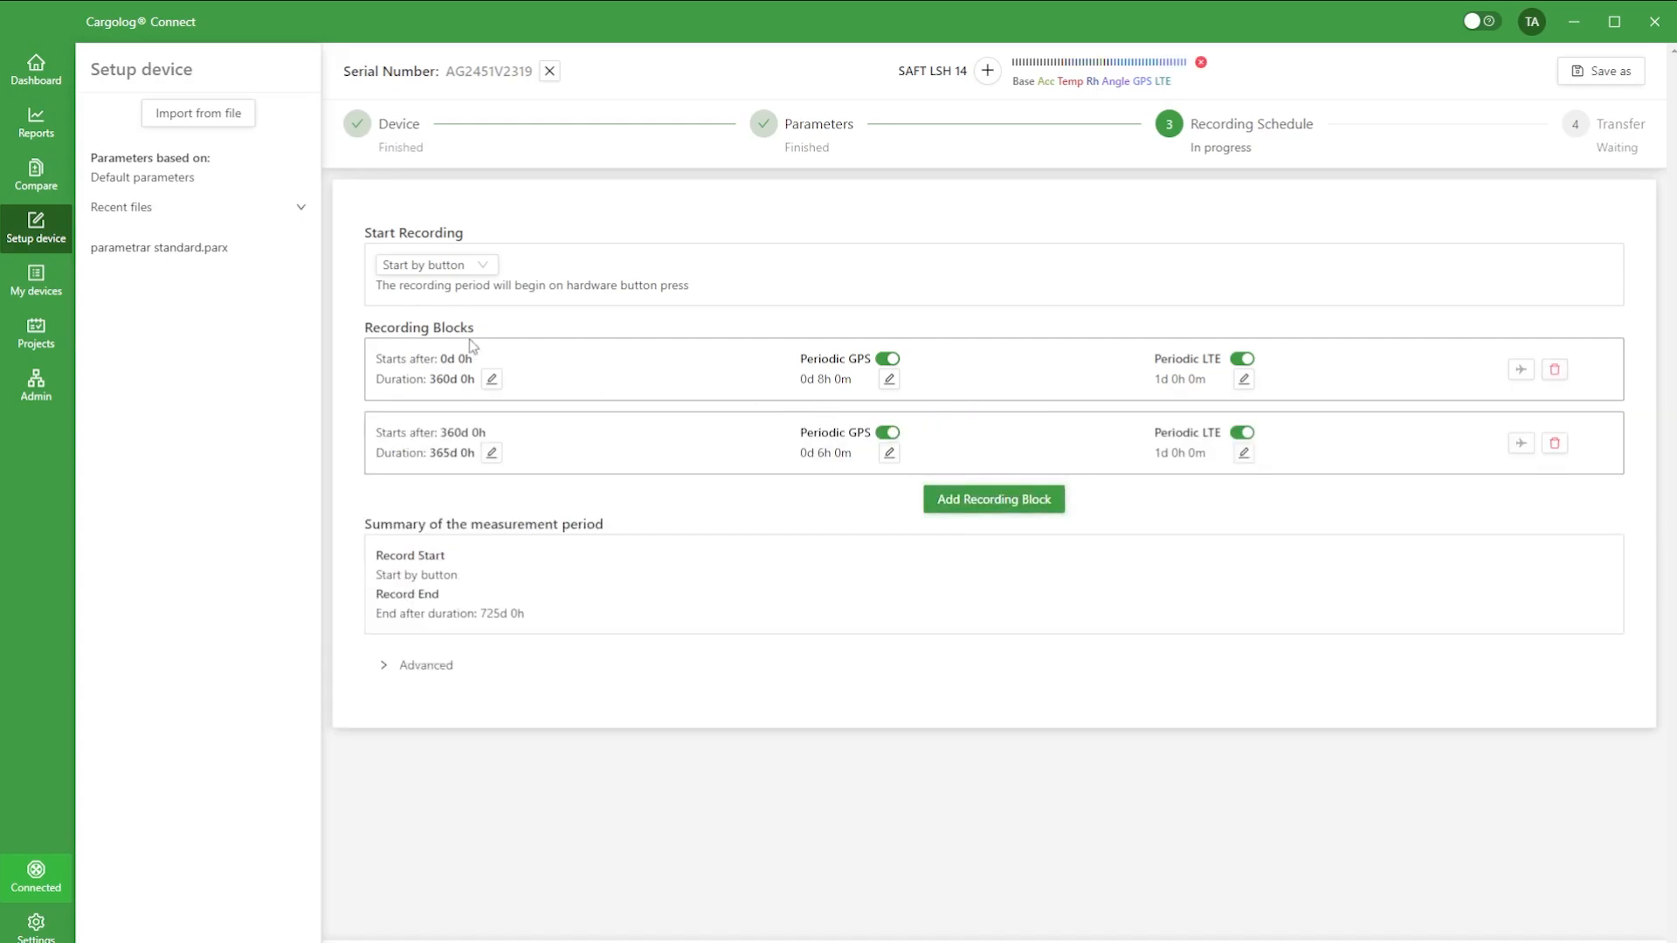
pyautogui.click(491, 379)
pyautogui.moveTo(437, 465); pyautogui.dragTo(498, 434)
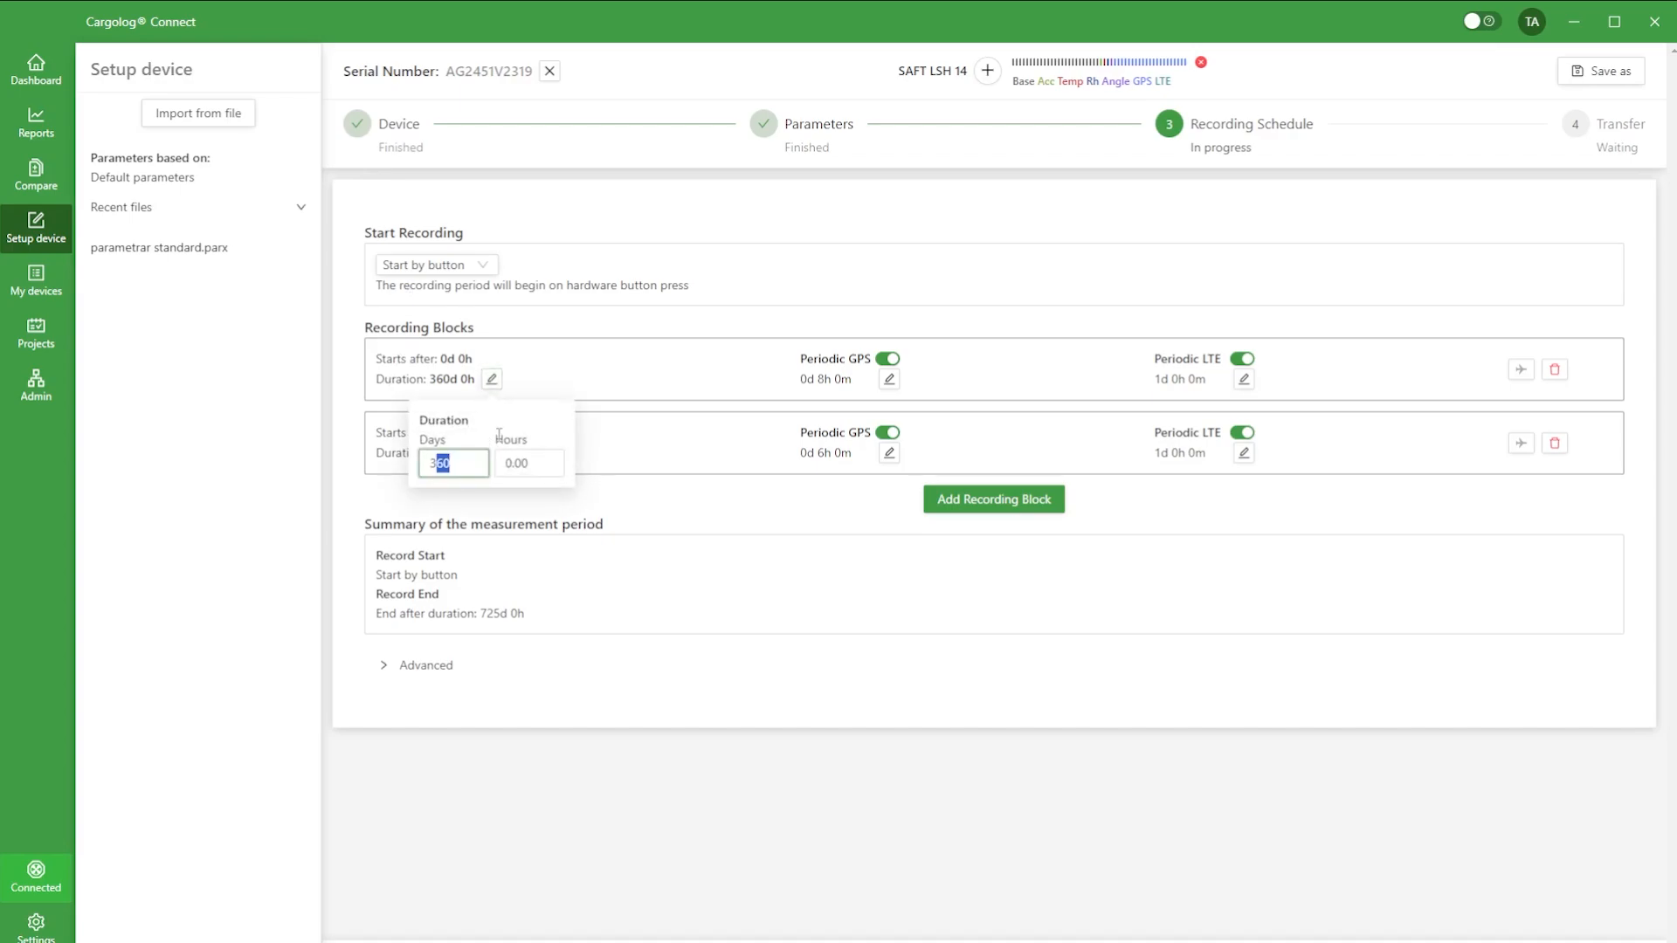
pyautogui.write('0')
pyautogui.press('Tab')
pyautogui.click(637, 349)
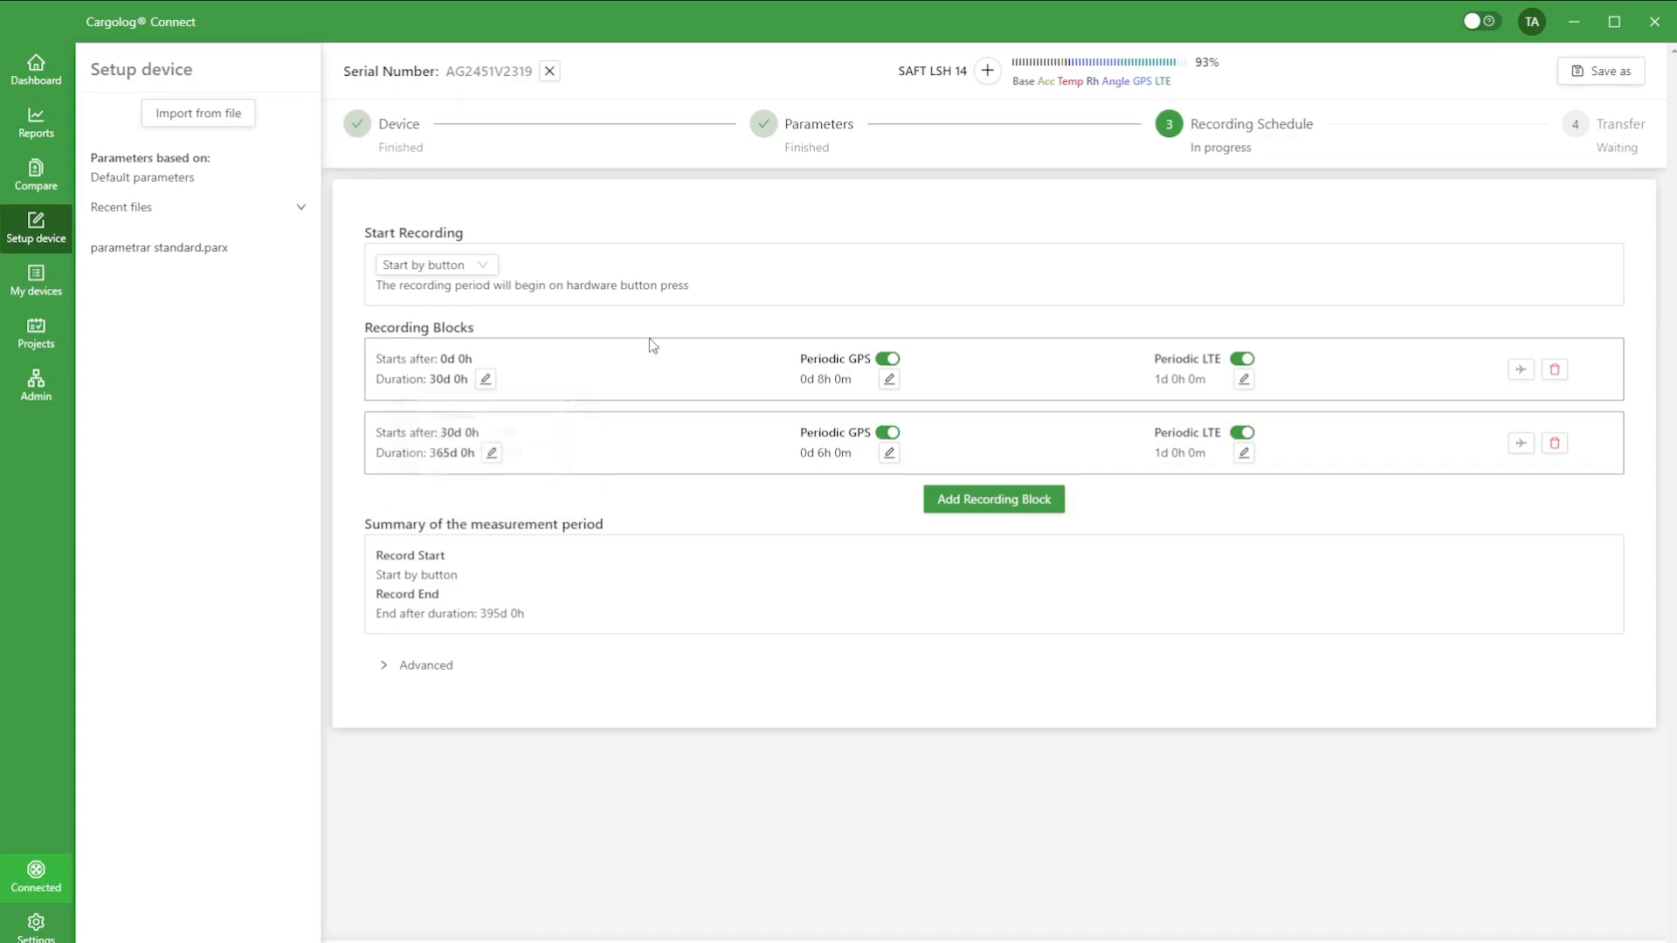
# Step: Set the second recording block's duration to 200 days and enable its flight mode with LTE and GPS blocked
pyautogui.click(492, 452)
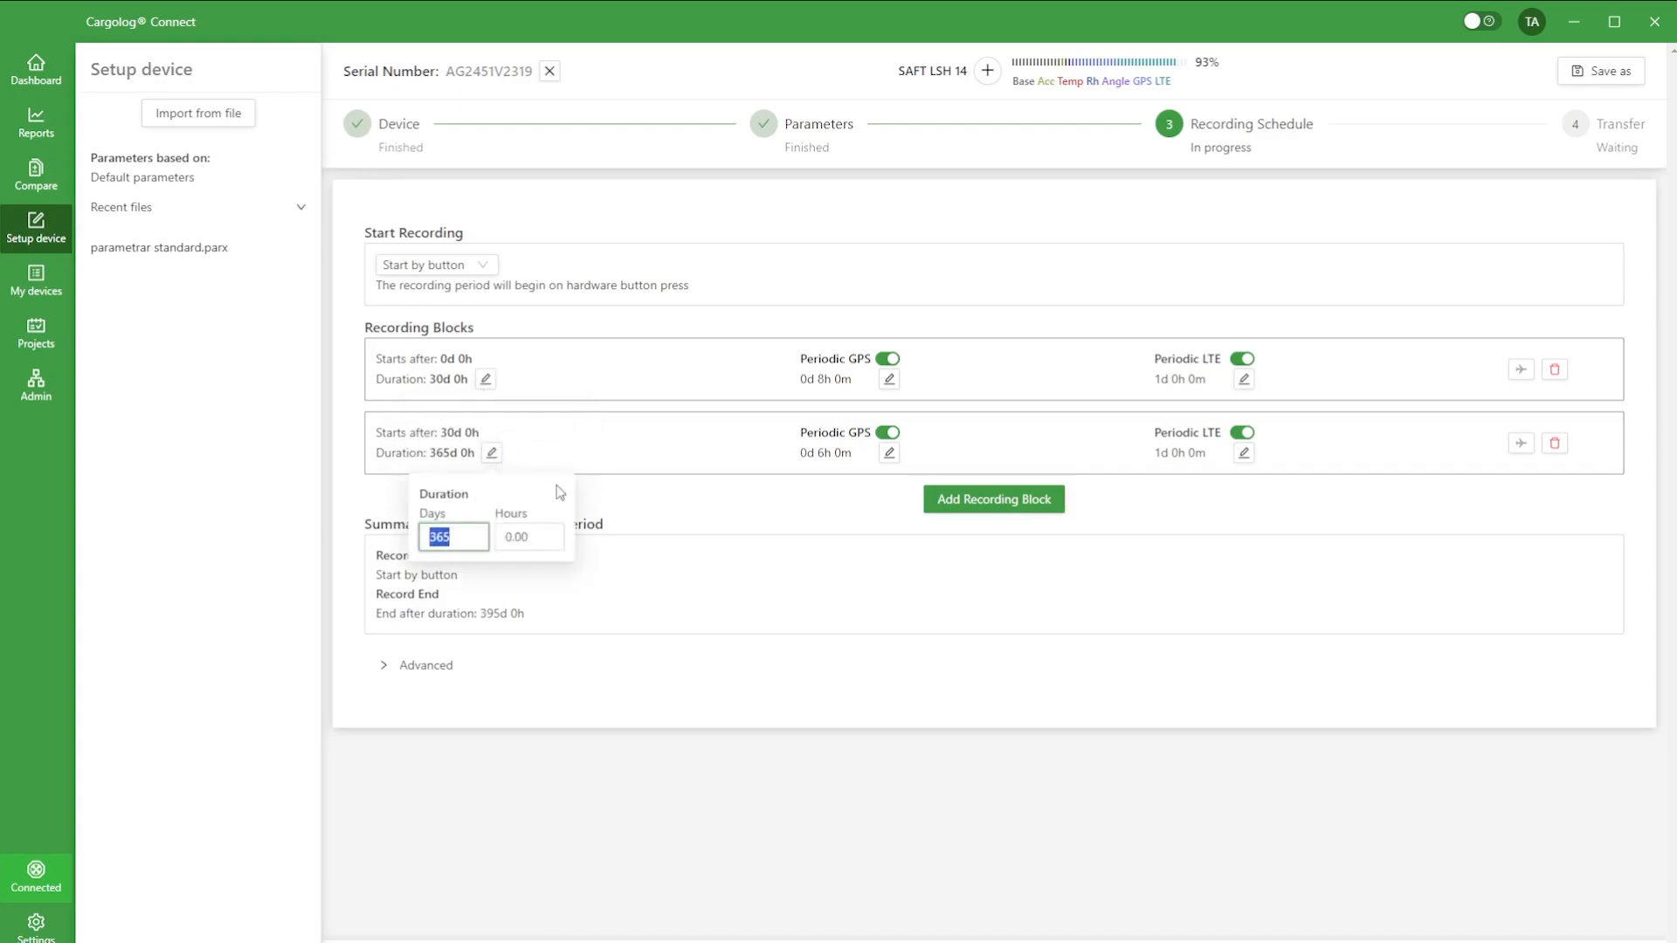
pyautogui.write('200')
pyautogui.press('Tab')
pyautogui.click(1489, 467)
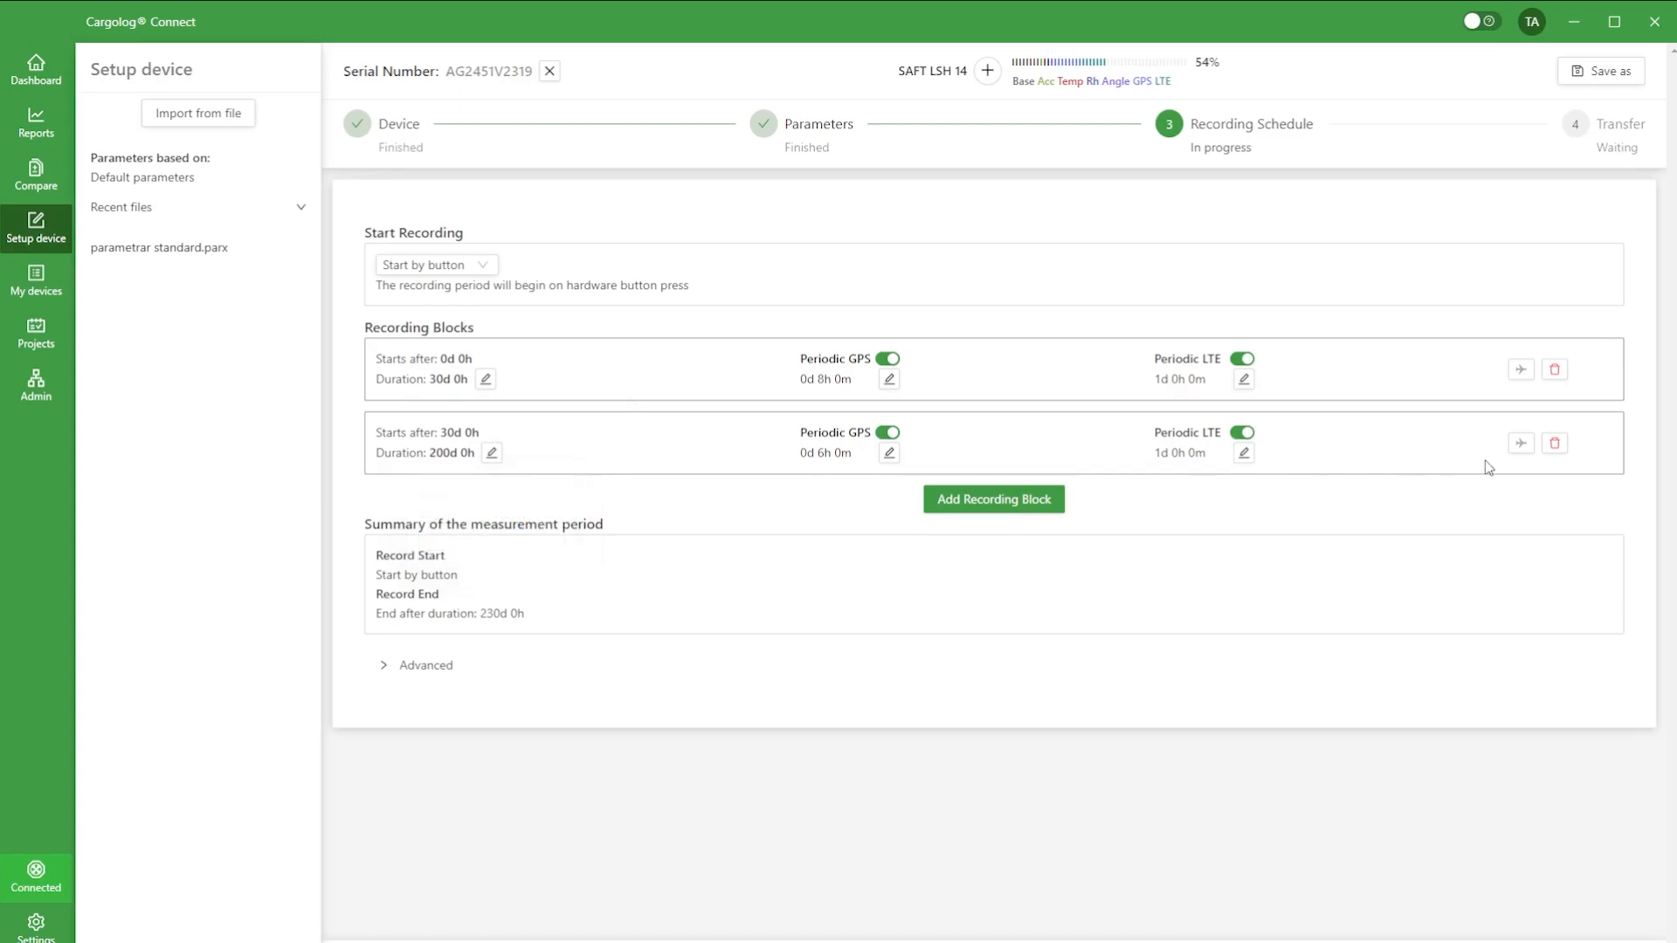
pyautogui.click(1521, 444)
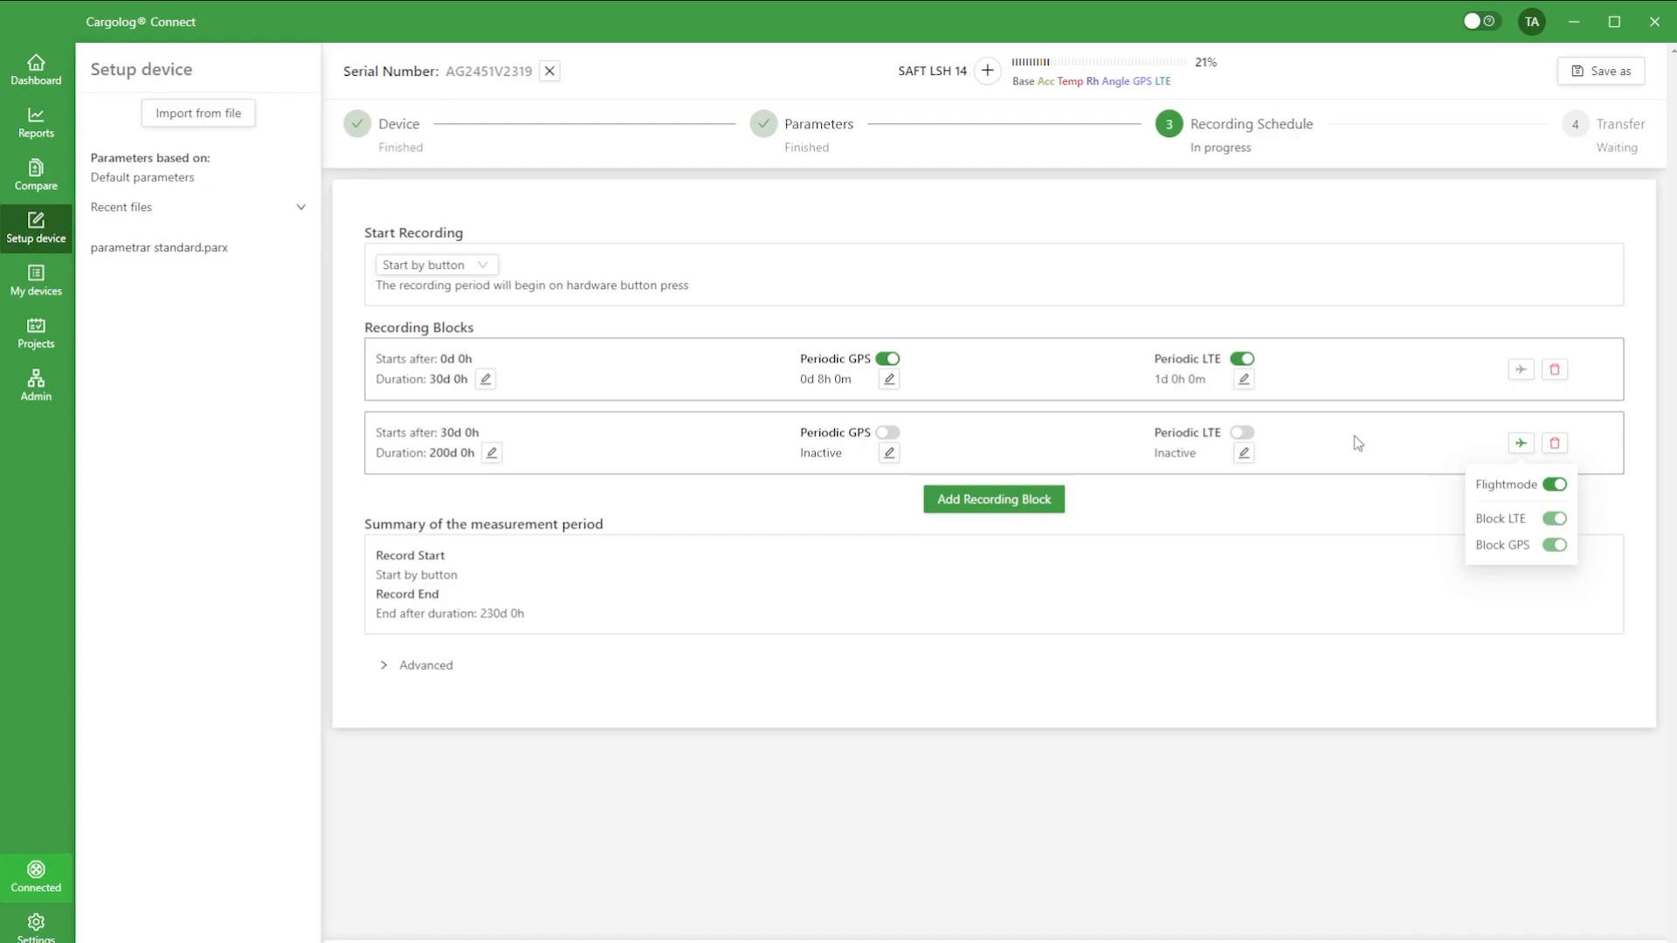
# Step: Add a third recording block and set its duration to 20 days
pyautogui.click(990, 506)
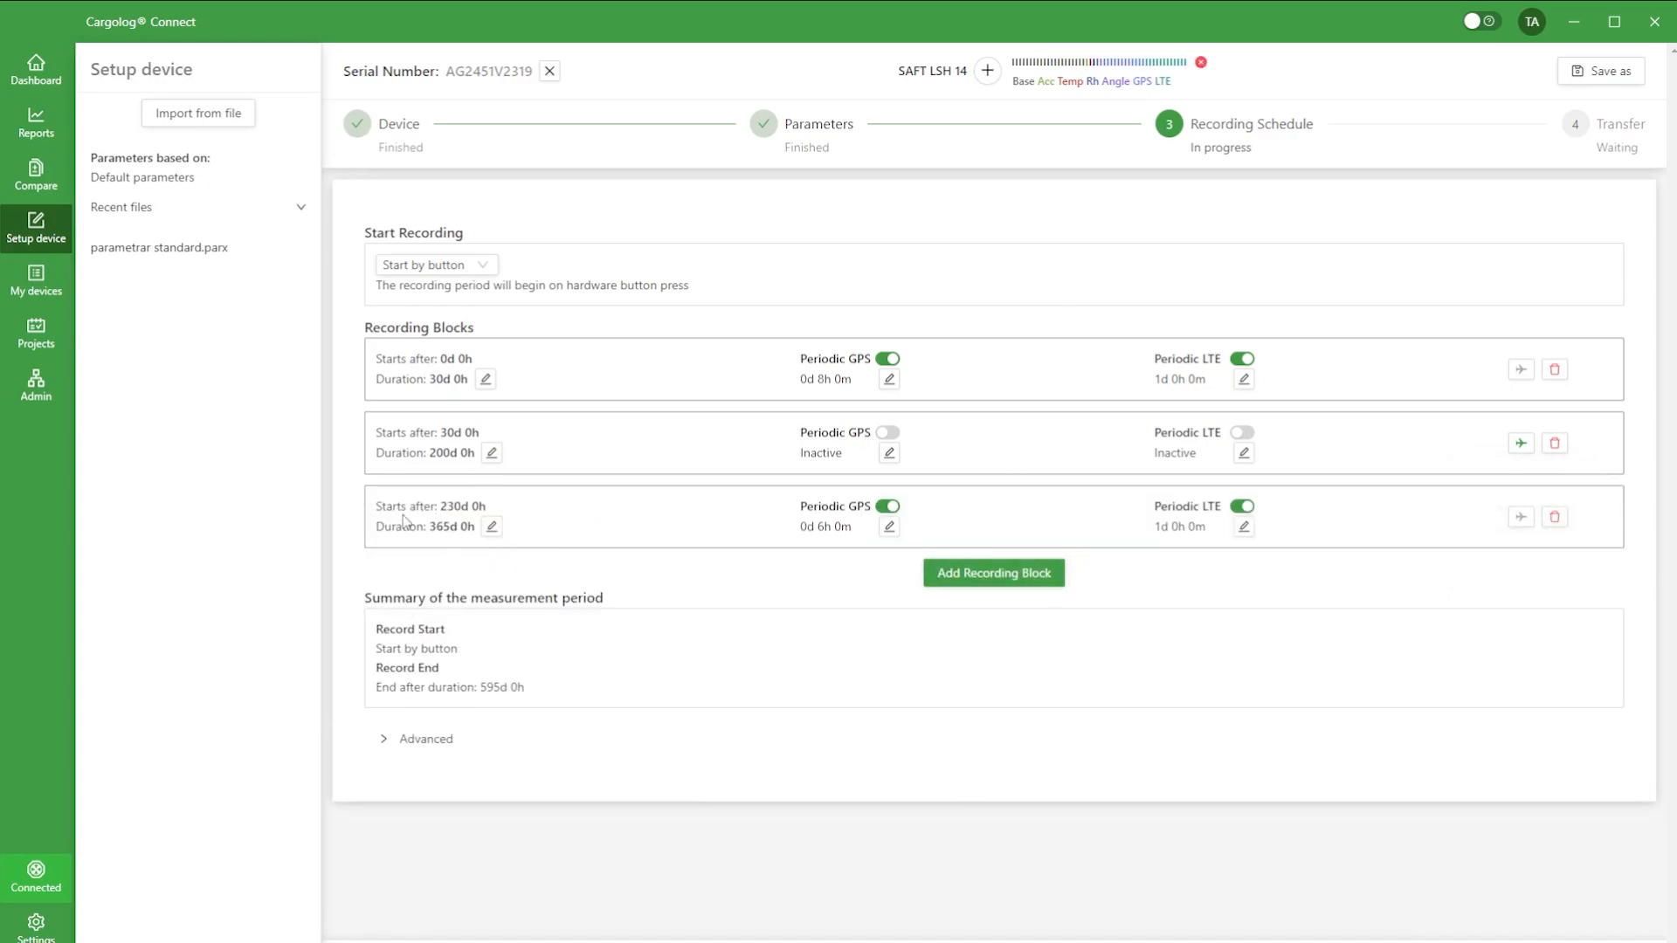
pyautogui.click(491, 526)
pyautogui.write('20')
pyautogui.press('Tab')
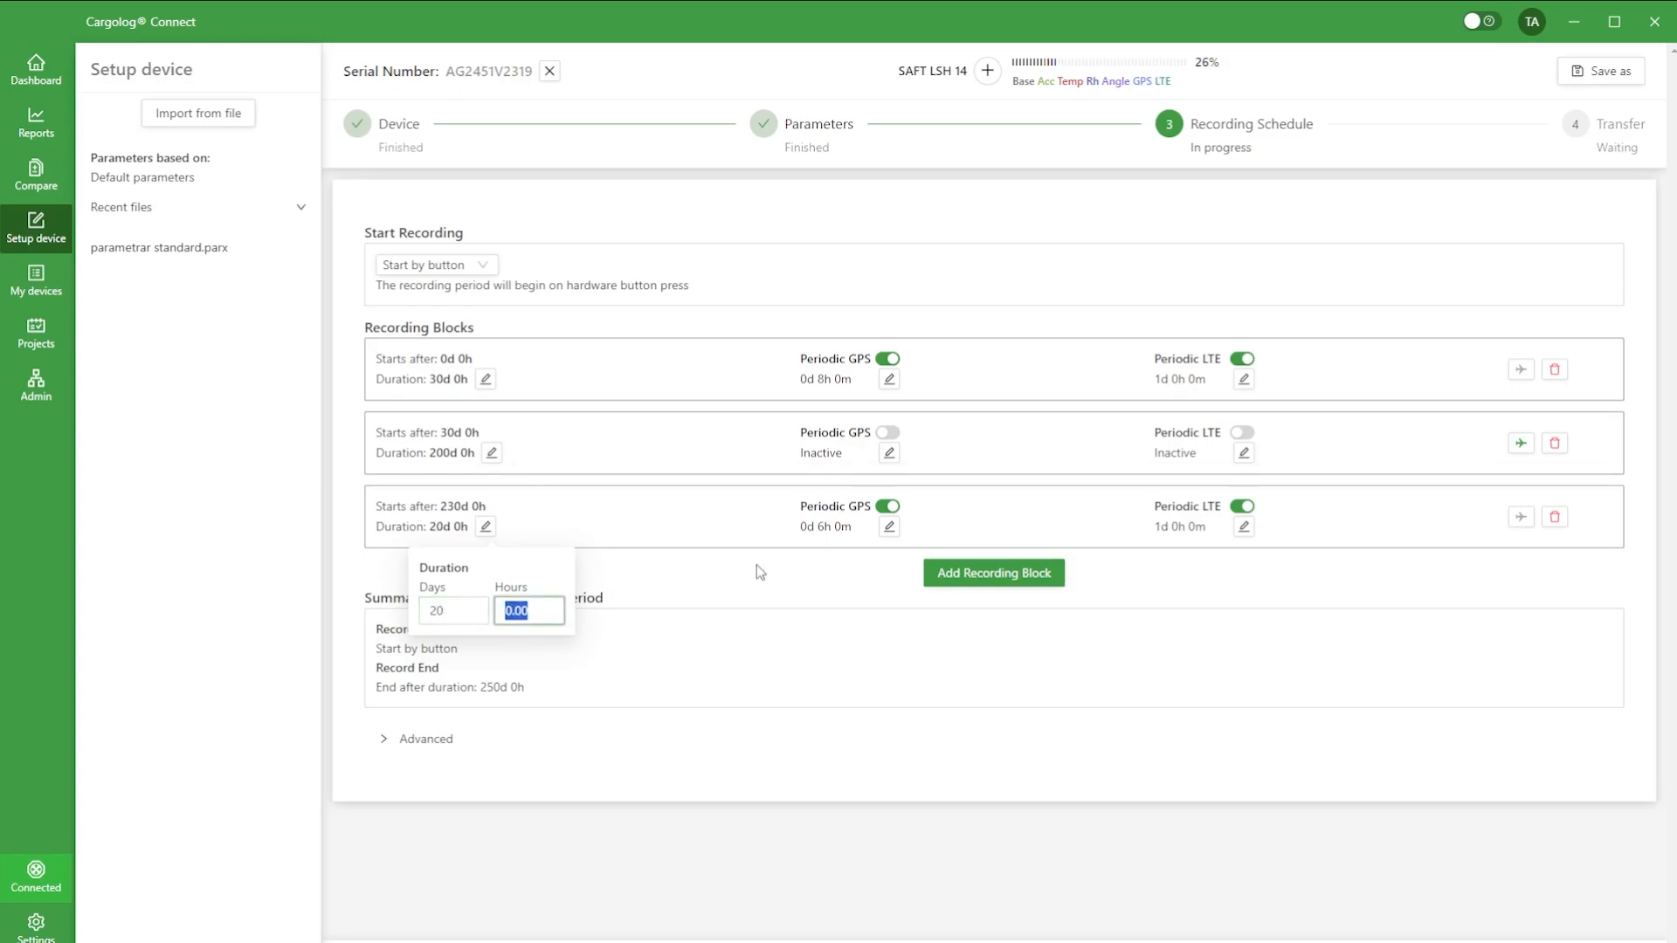
pyautogui.click(1019, 517)
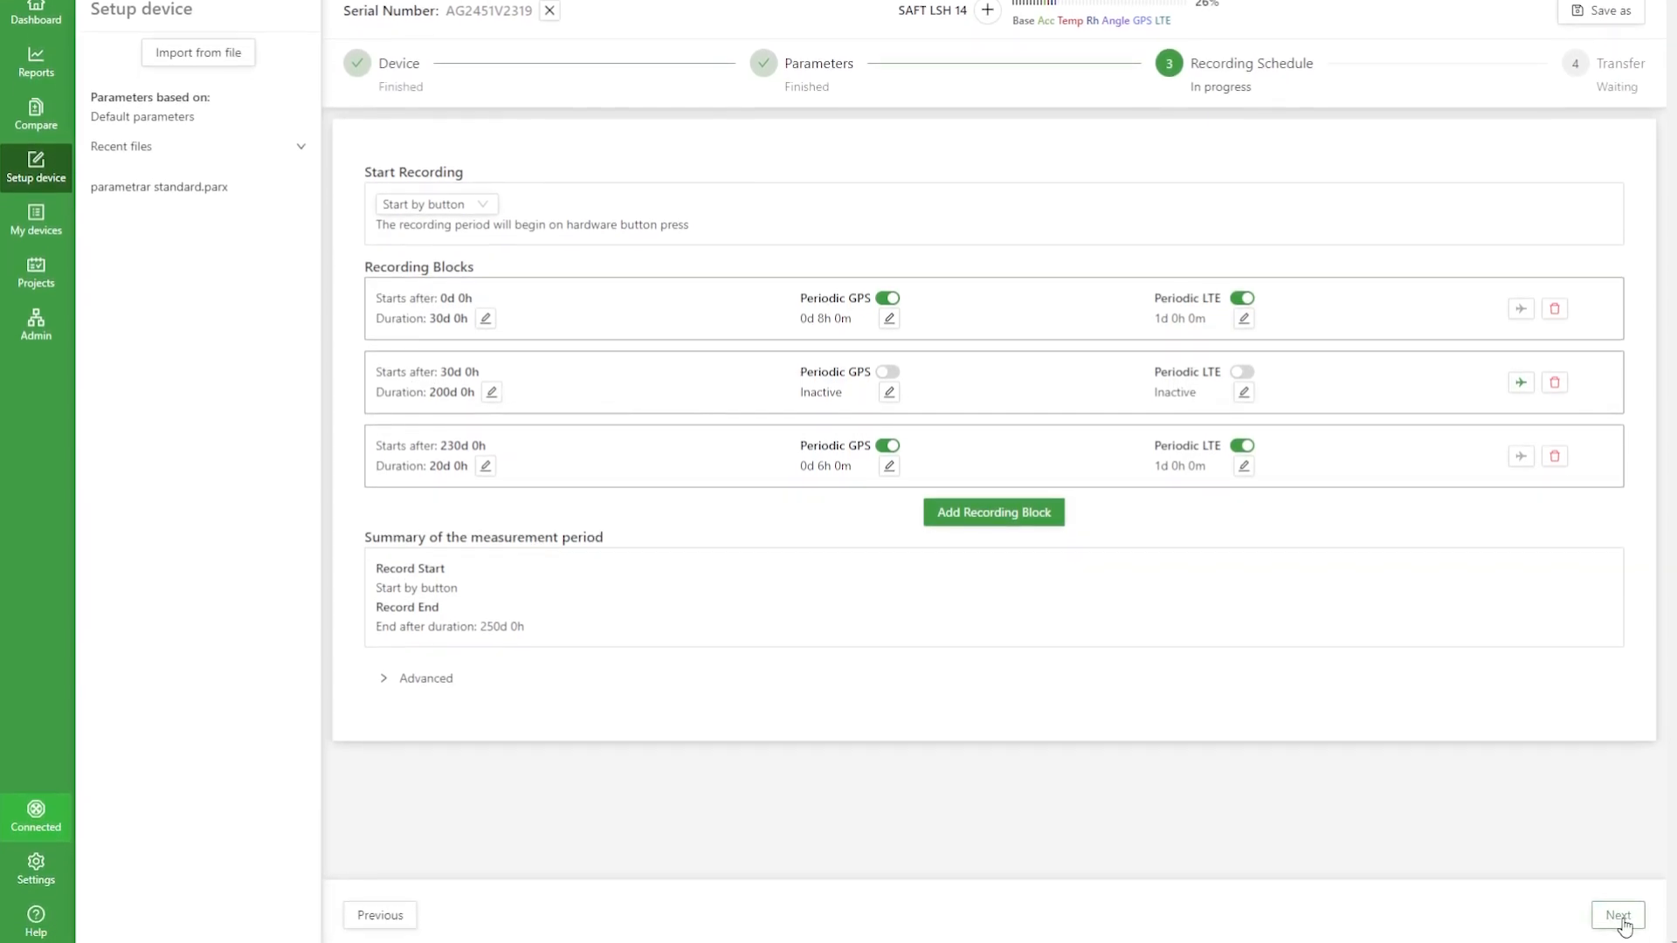
# Step: Proceed to the transfer stage and review the parameters preview, from the acceleration limits through the triggers to the recording blocks
pyautogui.click(1619, 907)
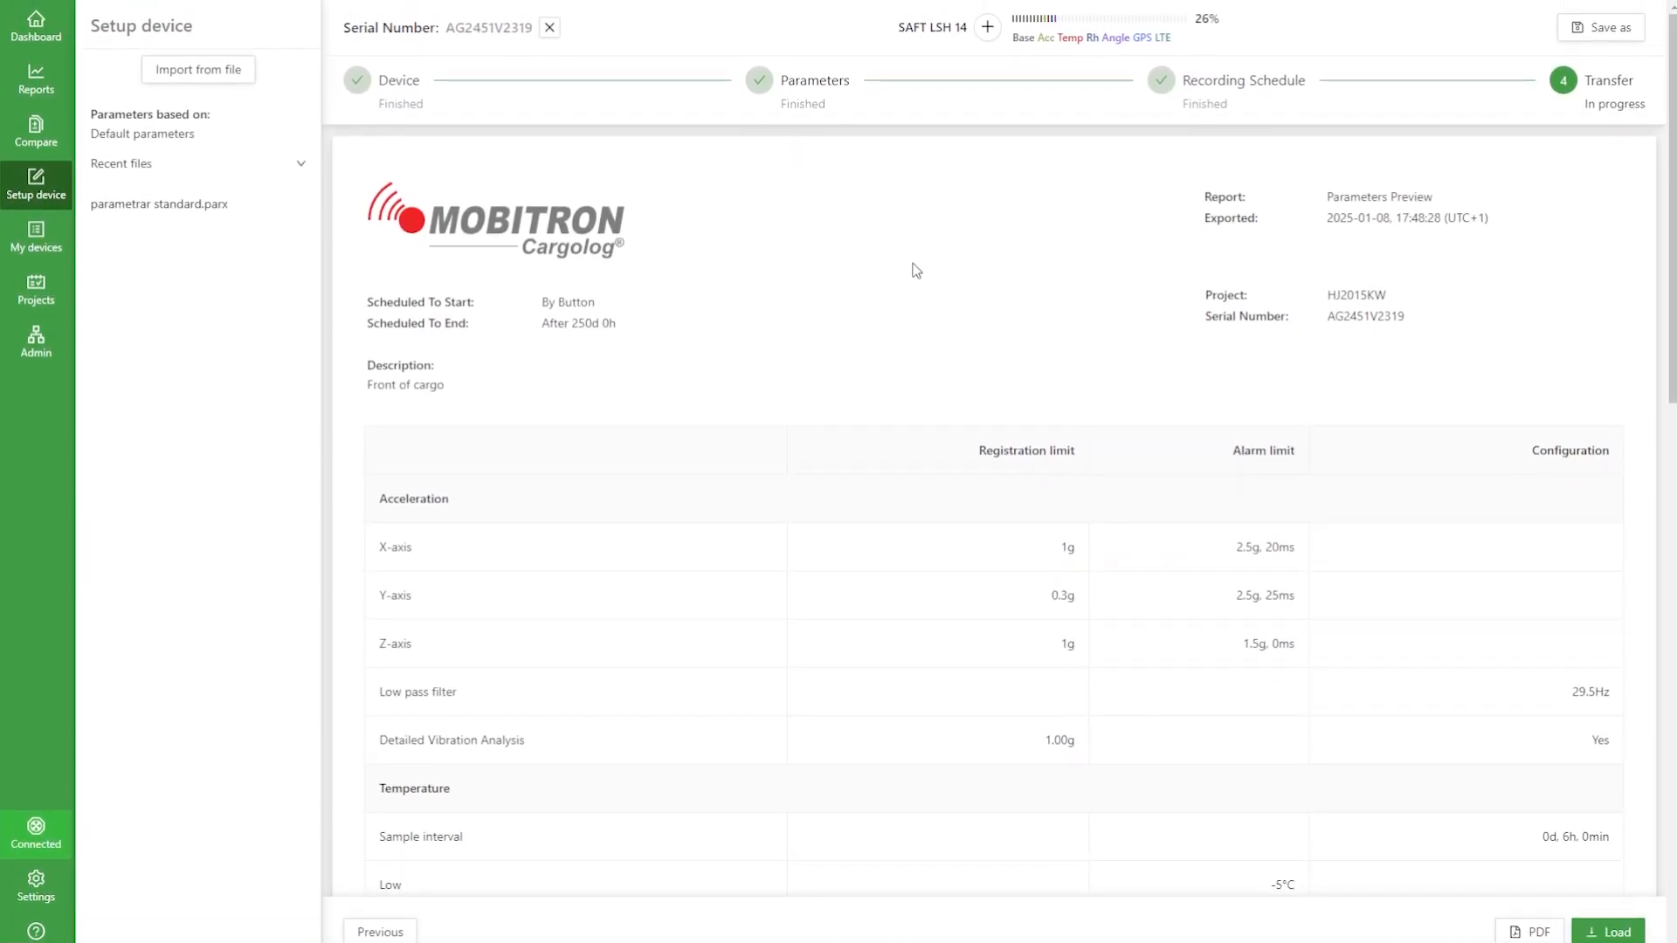
pyautogui.scroll(-2, 916, 287)
pyautogui.scroll(1, 916, 315)
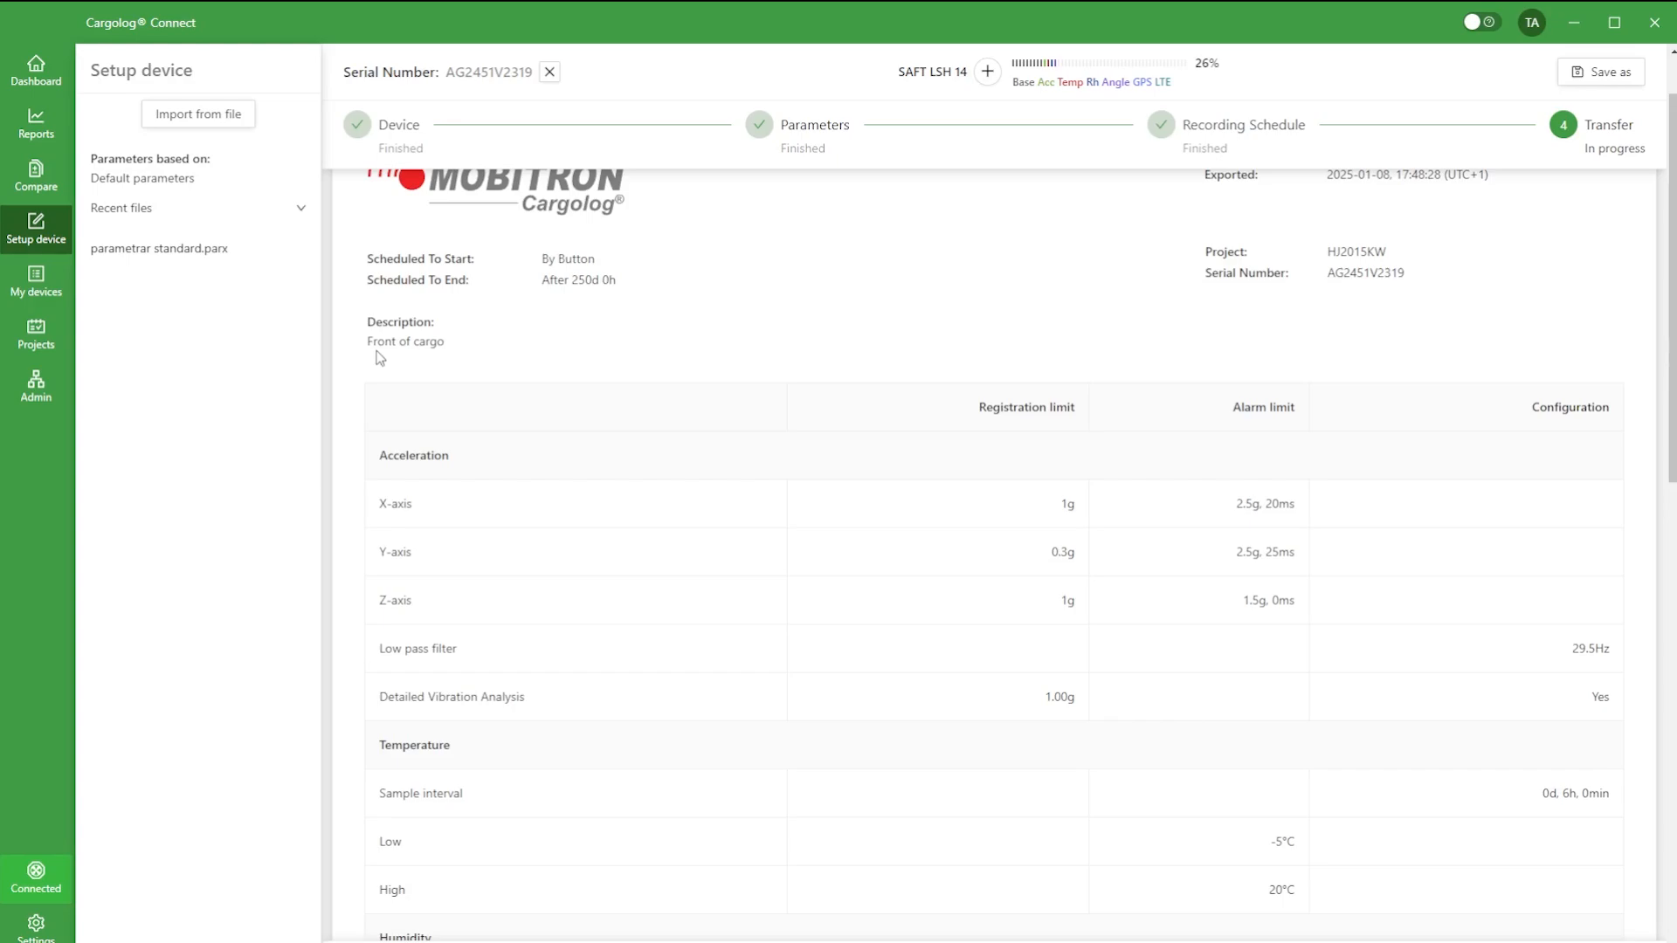
pyautogui.scroll(-2, 424, 343)
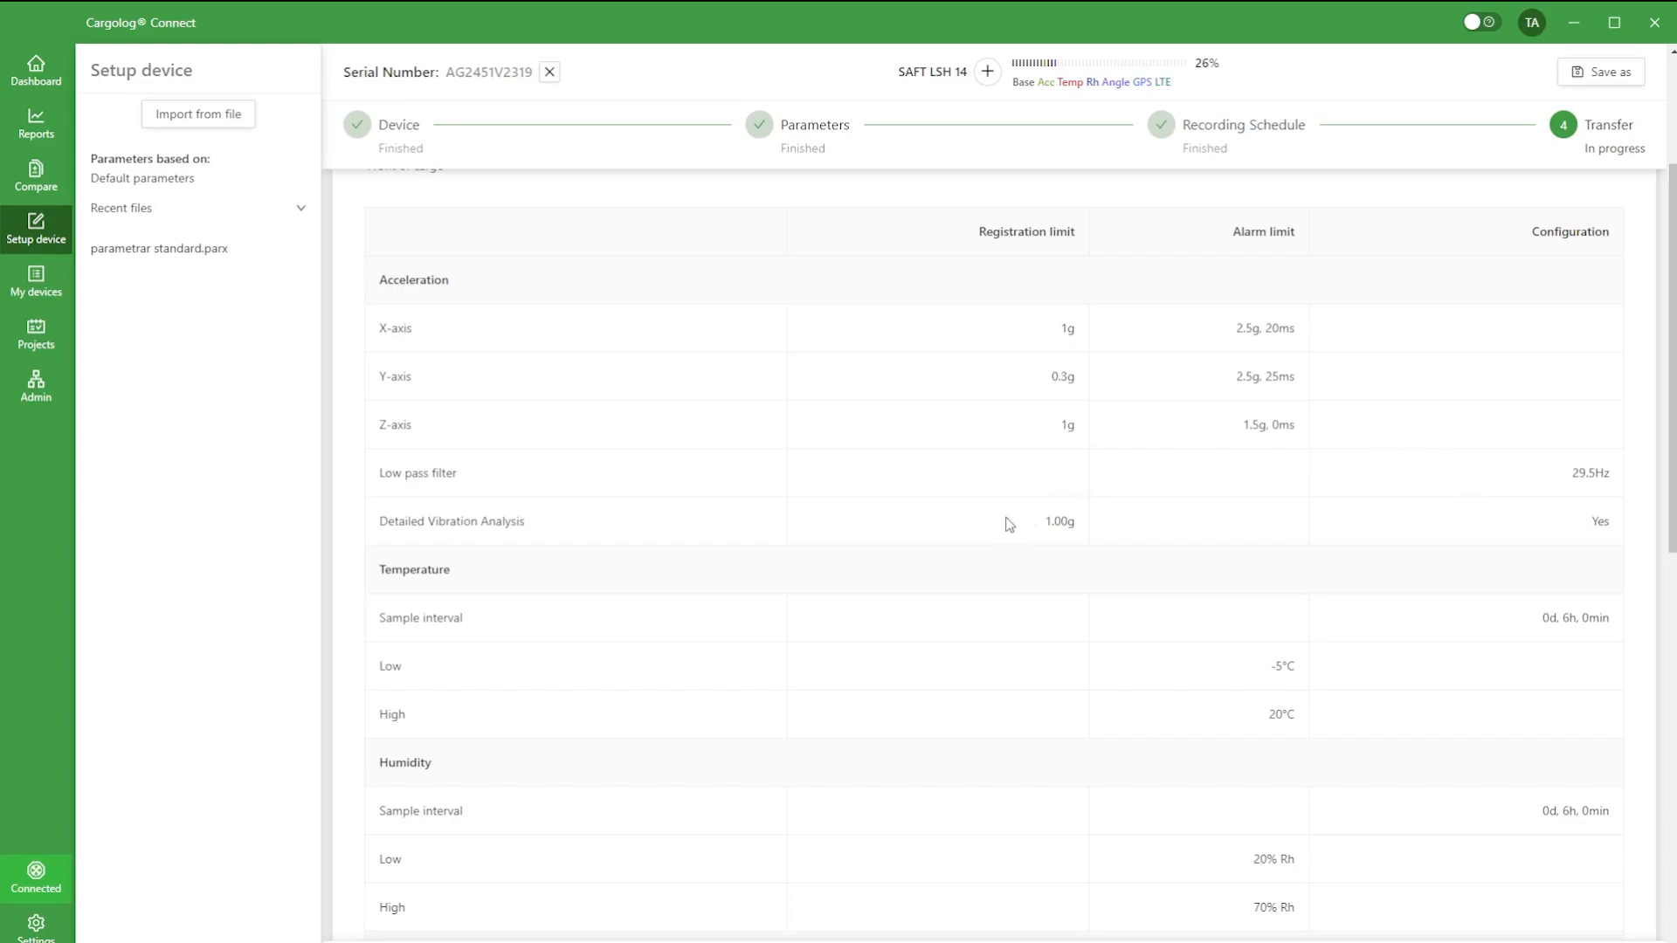
pyautogui.scroll(-2, 1008, 522)
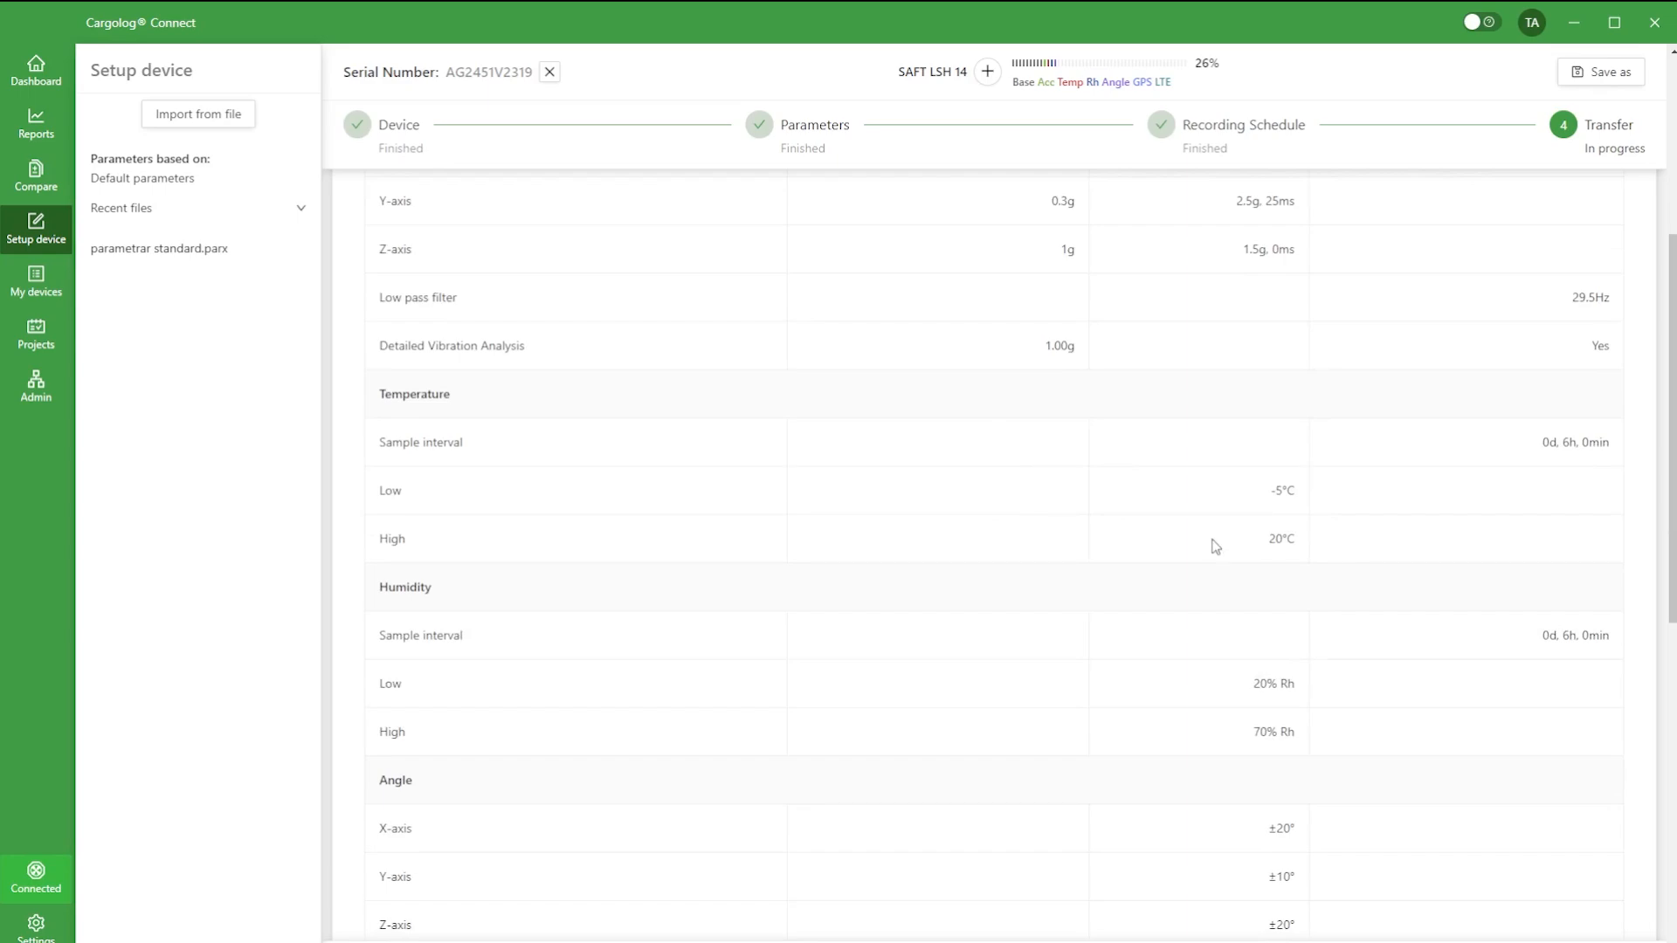
pyautogui.scroll(-3, 992, 498)
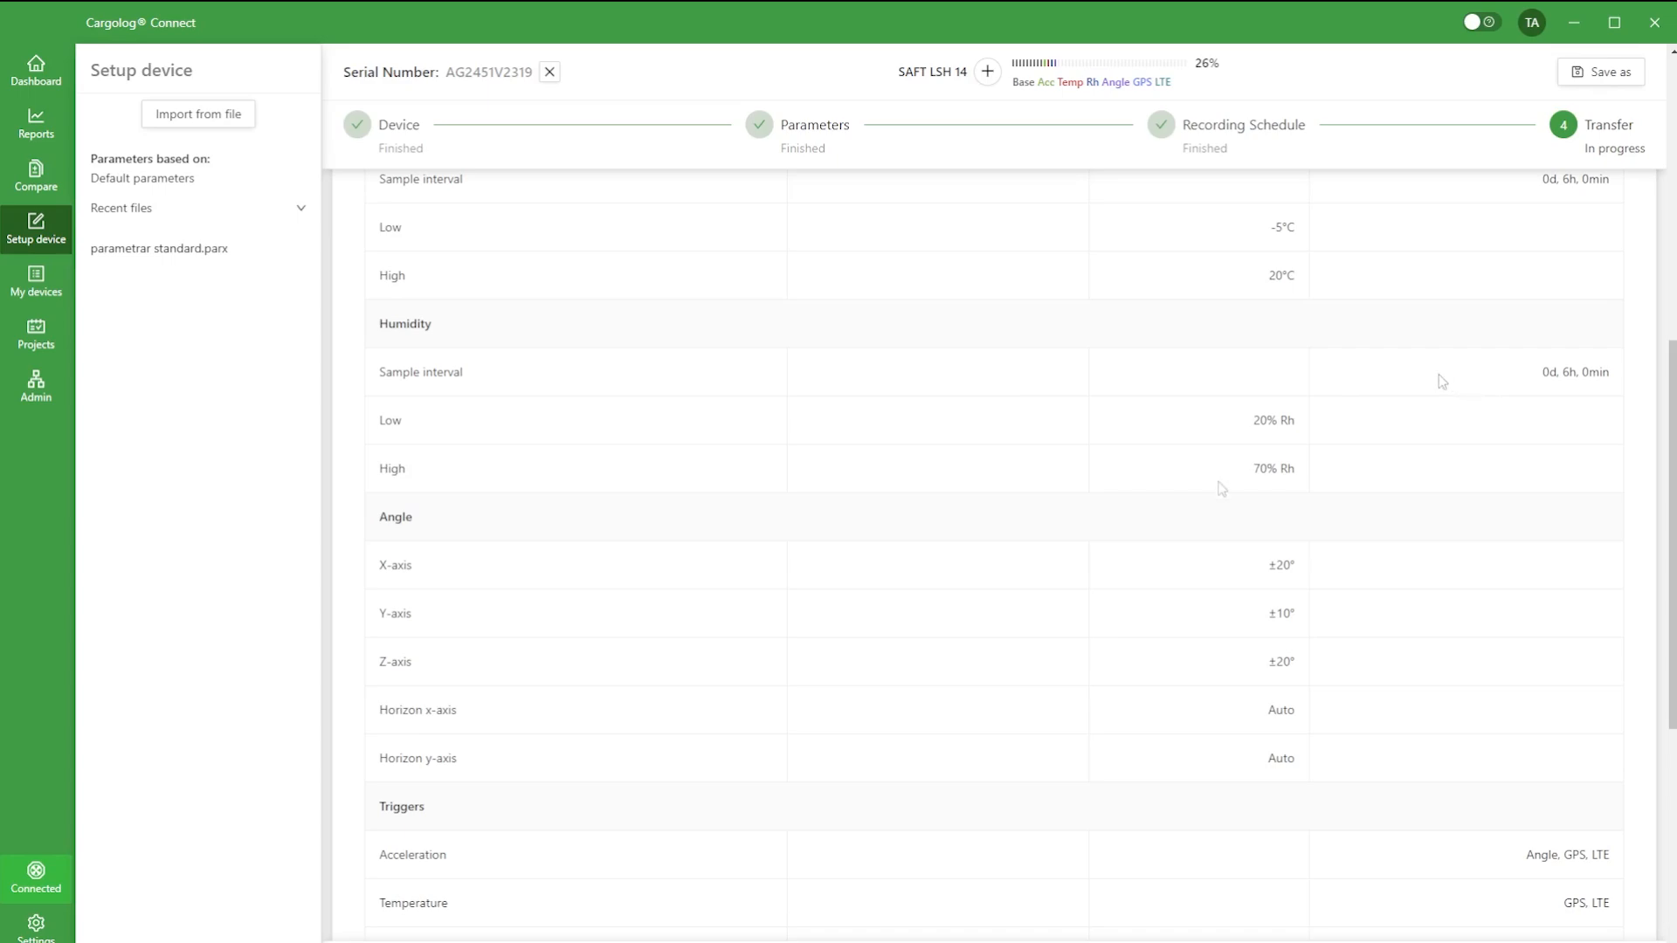
pyautogui.scroll(-2, 1215, 472)
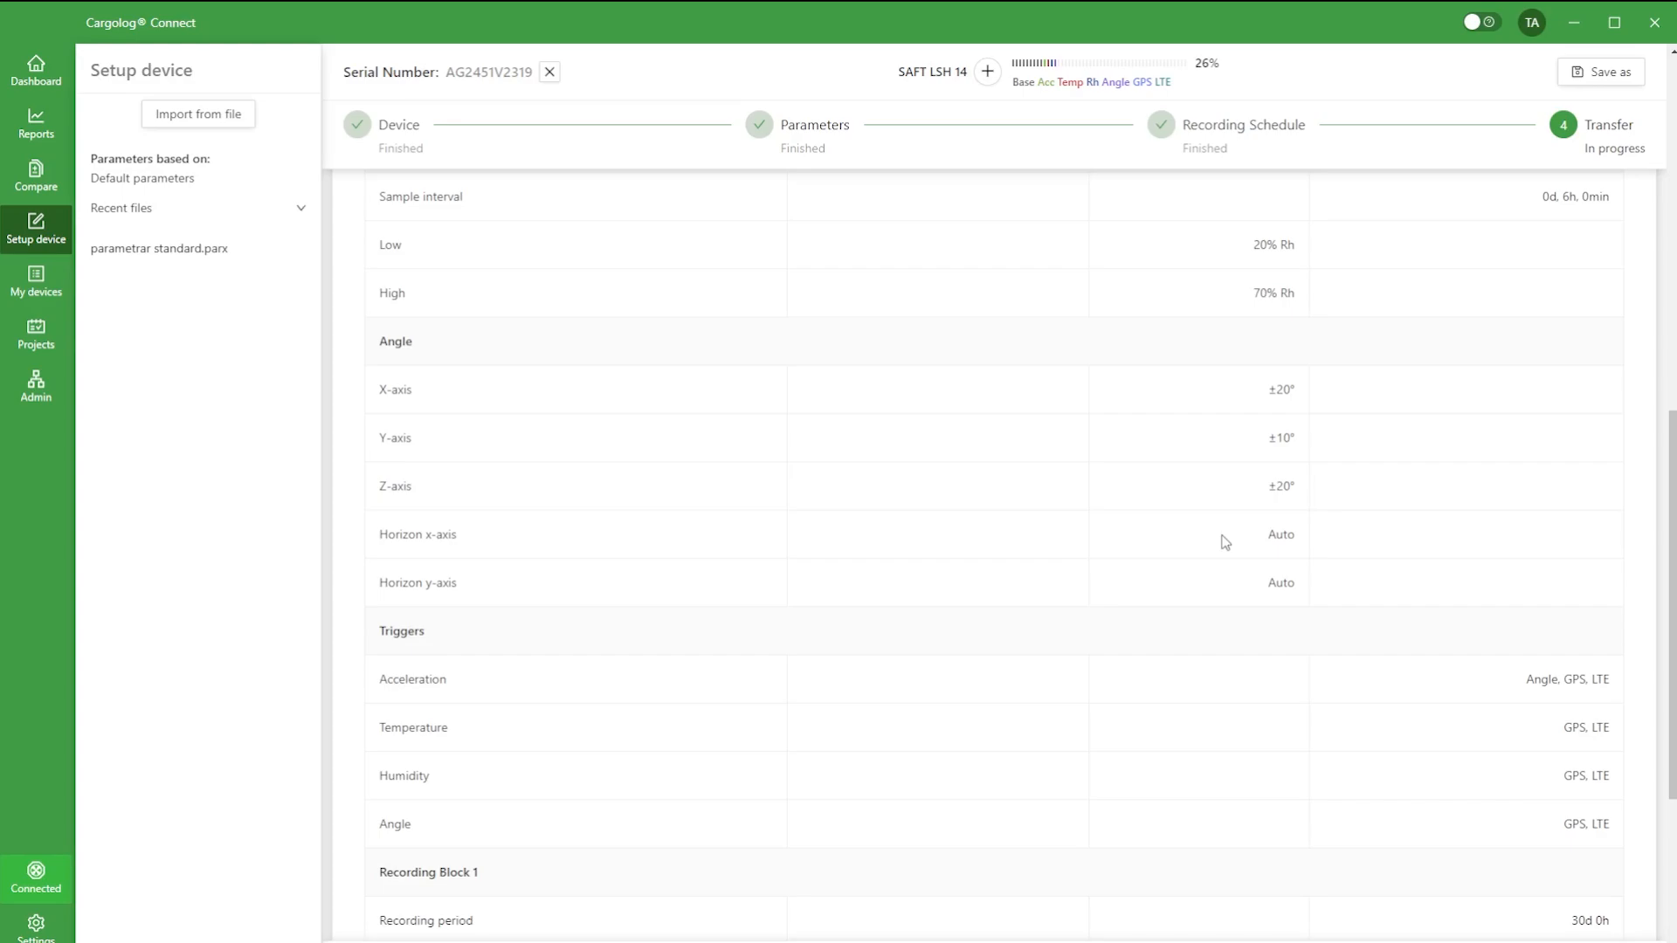
pyautogui.scroll(-2, 1224, 542)
pyautogui.scroll(-2, 1224, 542)
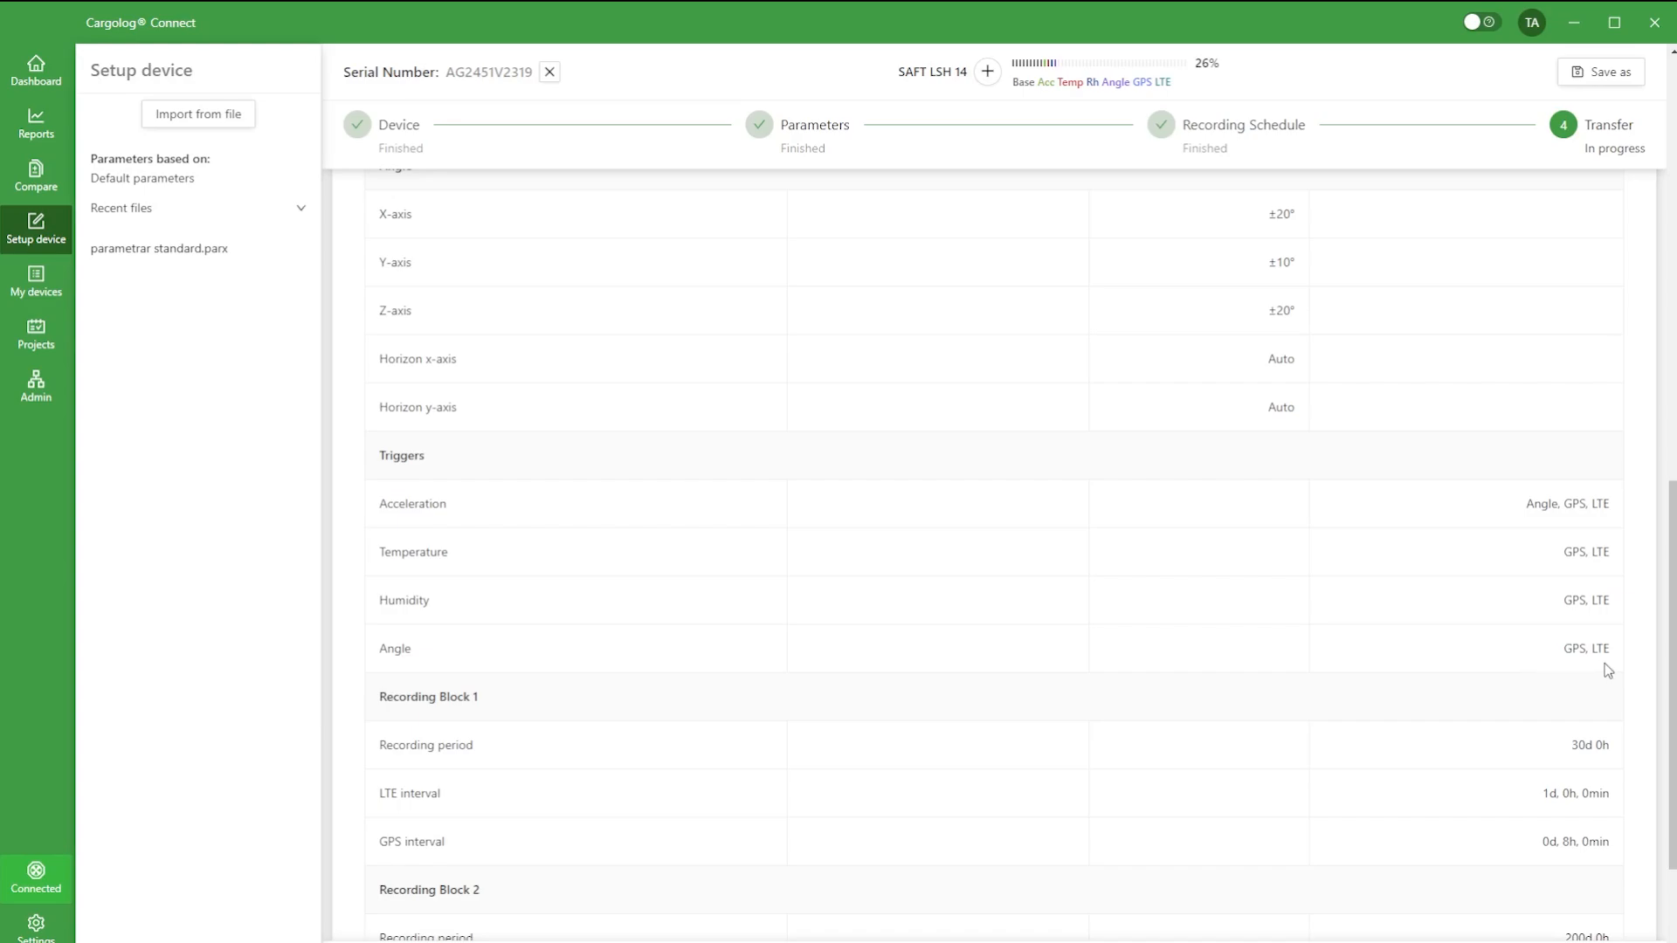
pyautogui.scroll(-3, 1458, 568)
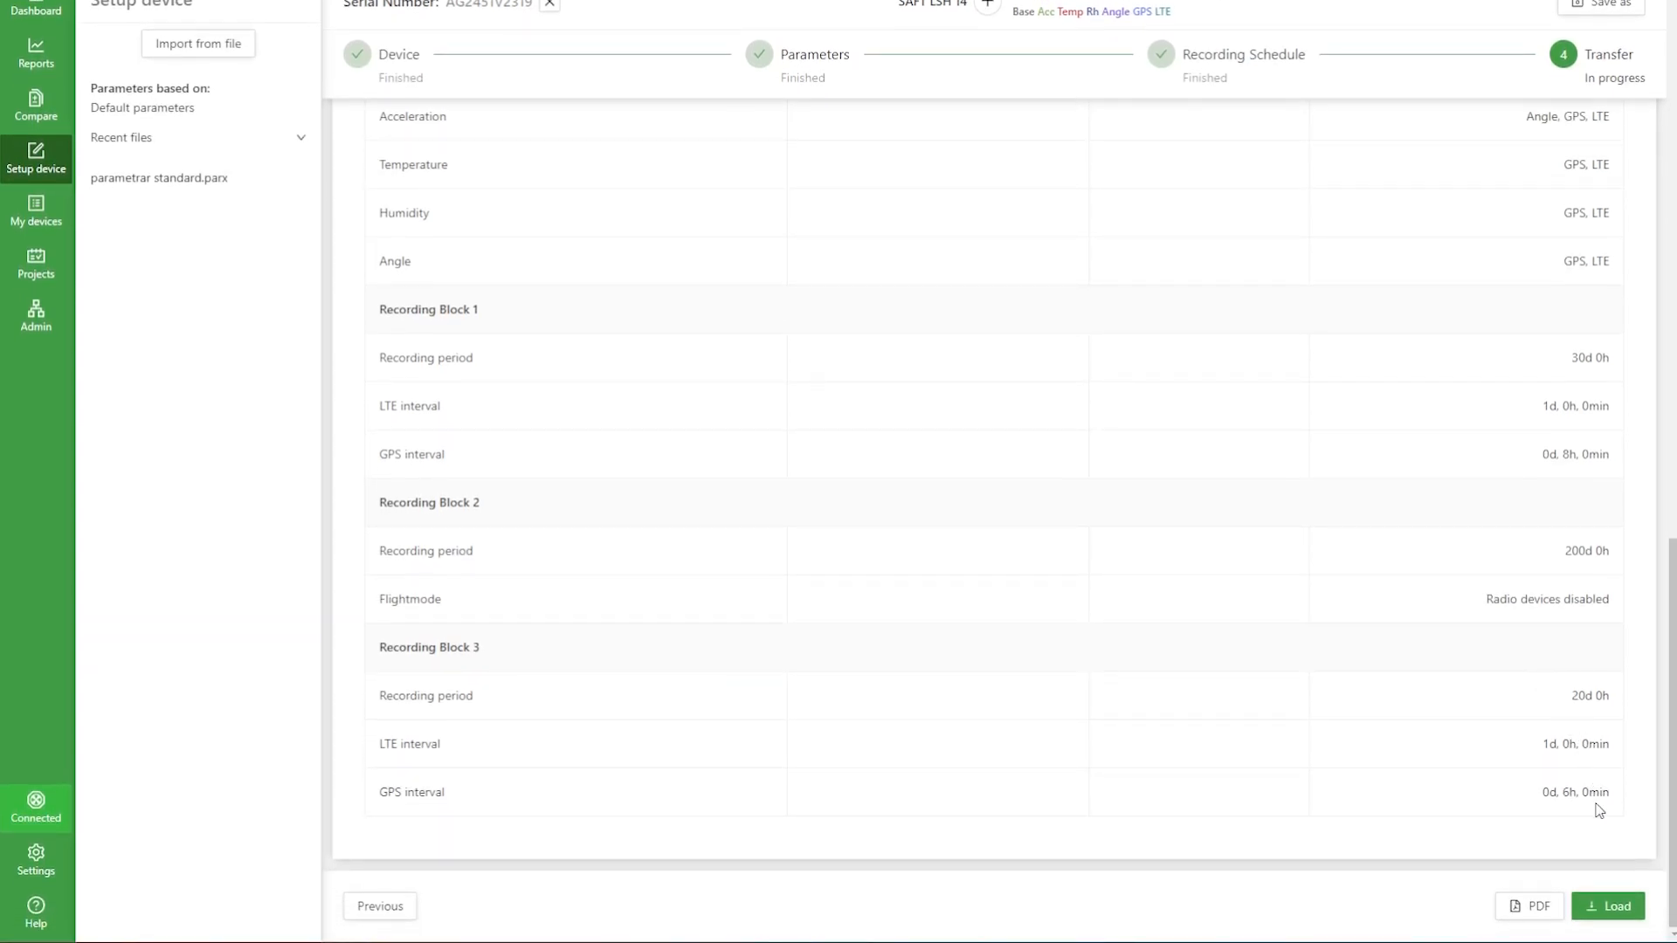
# Step: Start loading the parameters onto the device and turn off the data and read passwords
pyautogui.click(1612, 907)
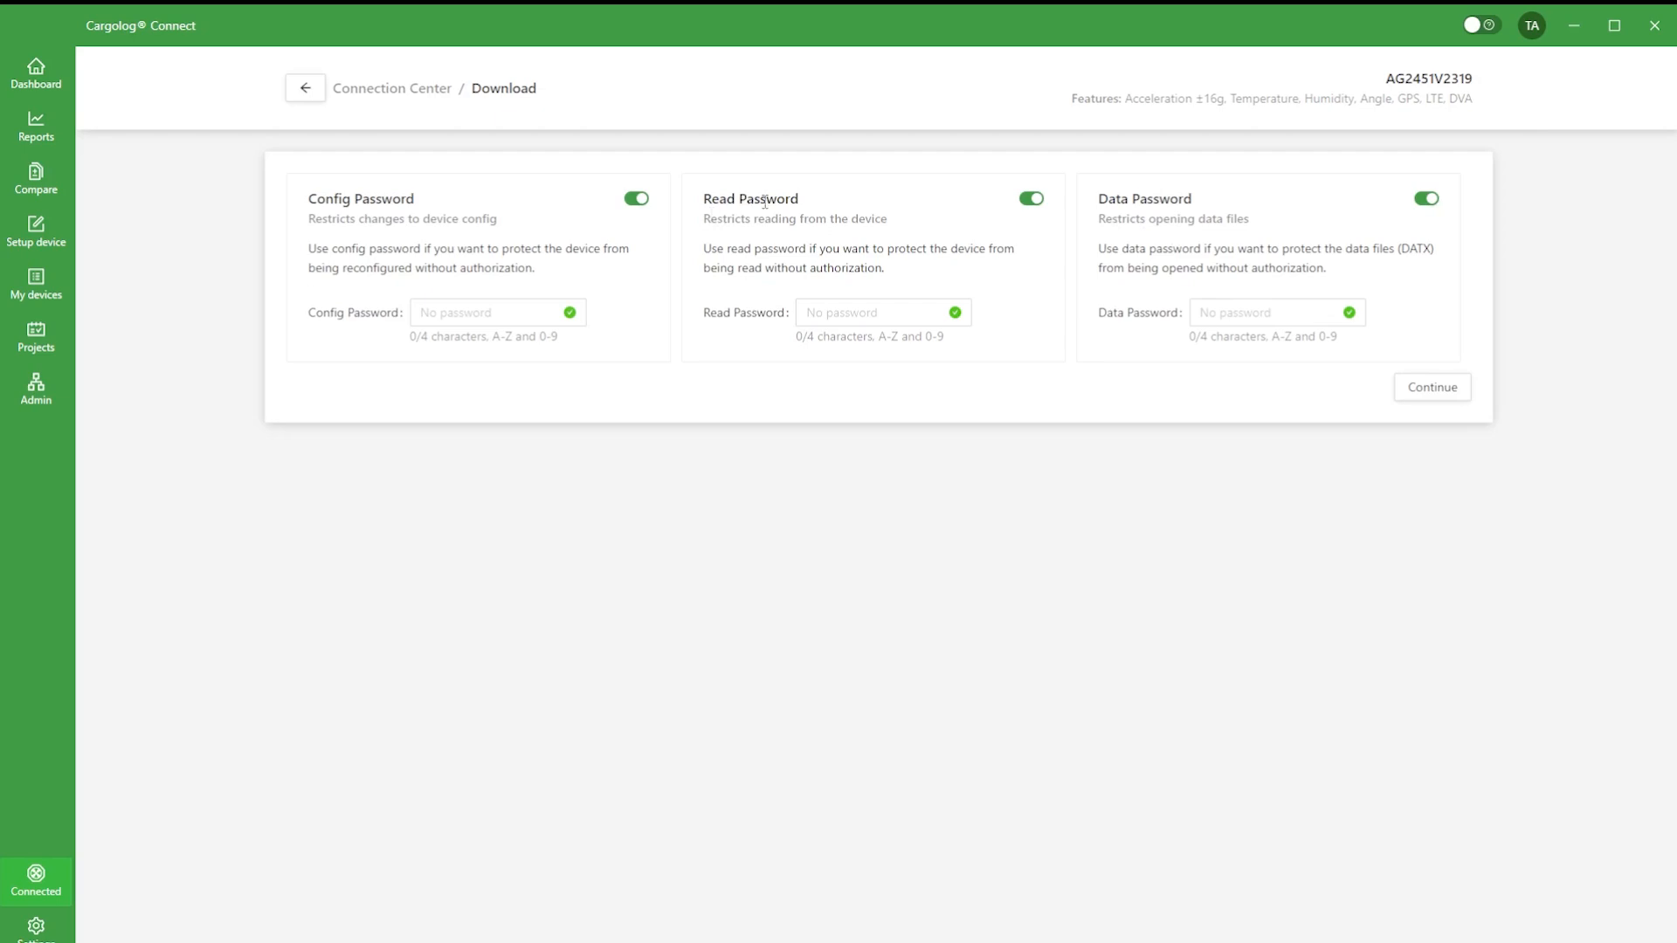
pyautogui.click(1424, 201)
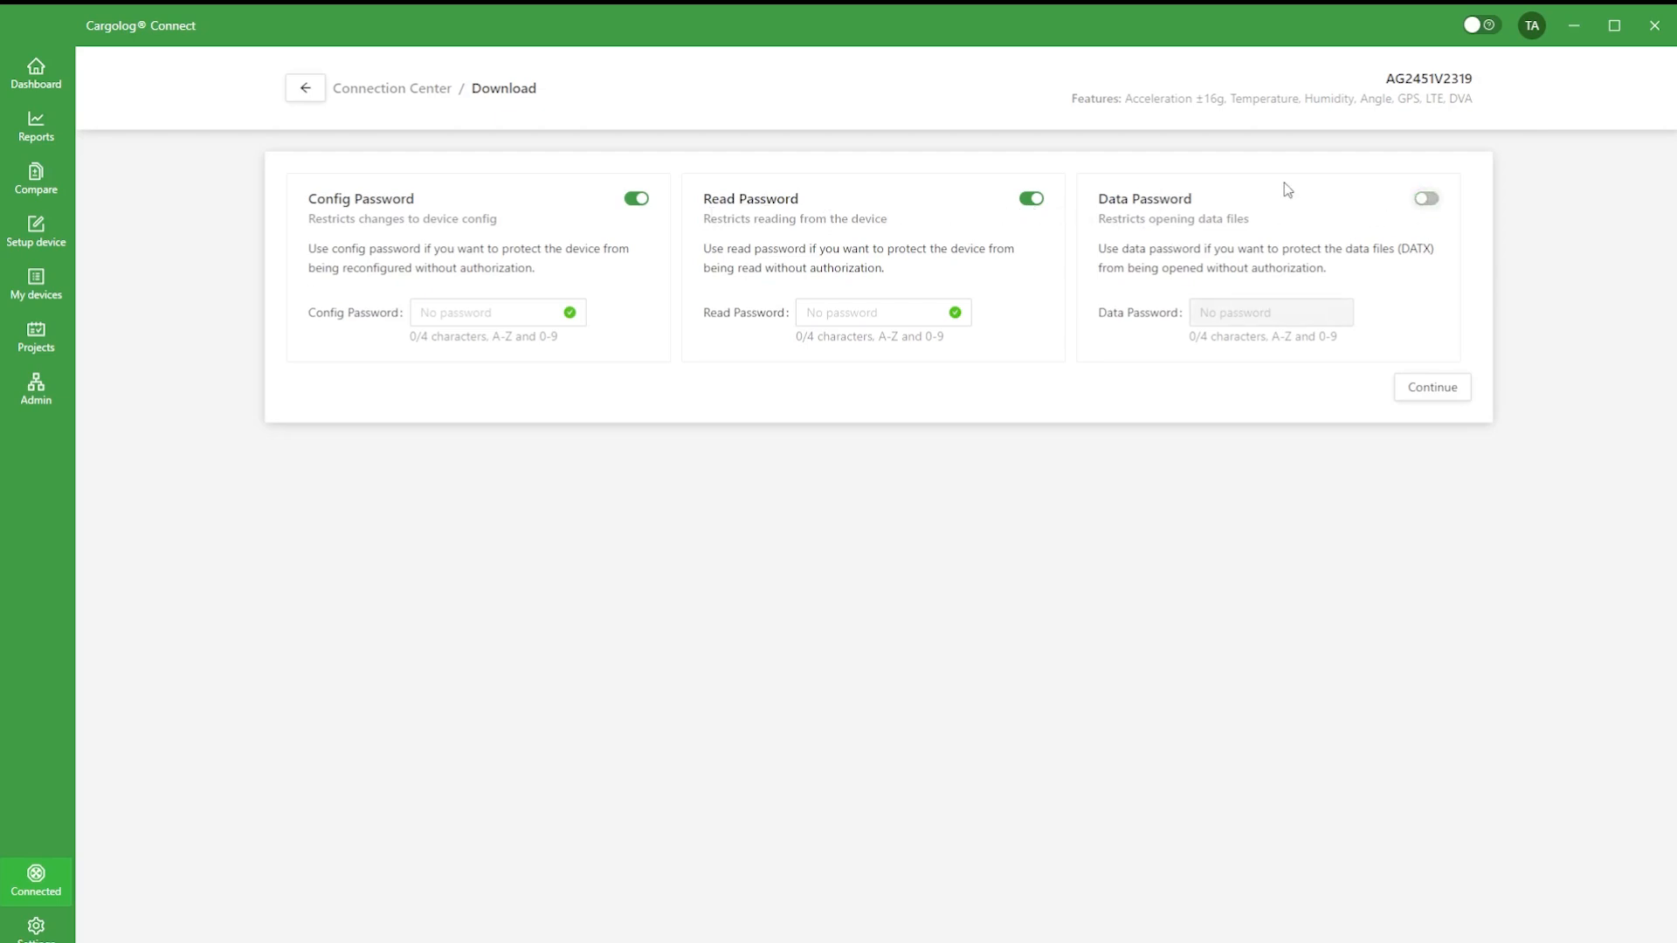
pyautogui.click(1029, 201)
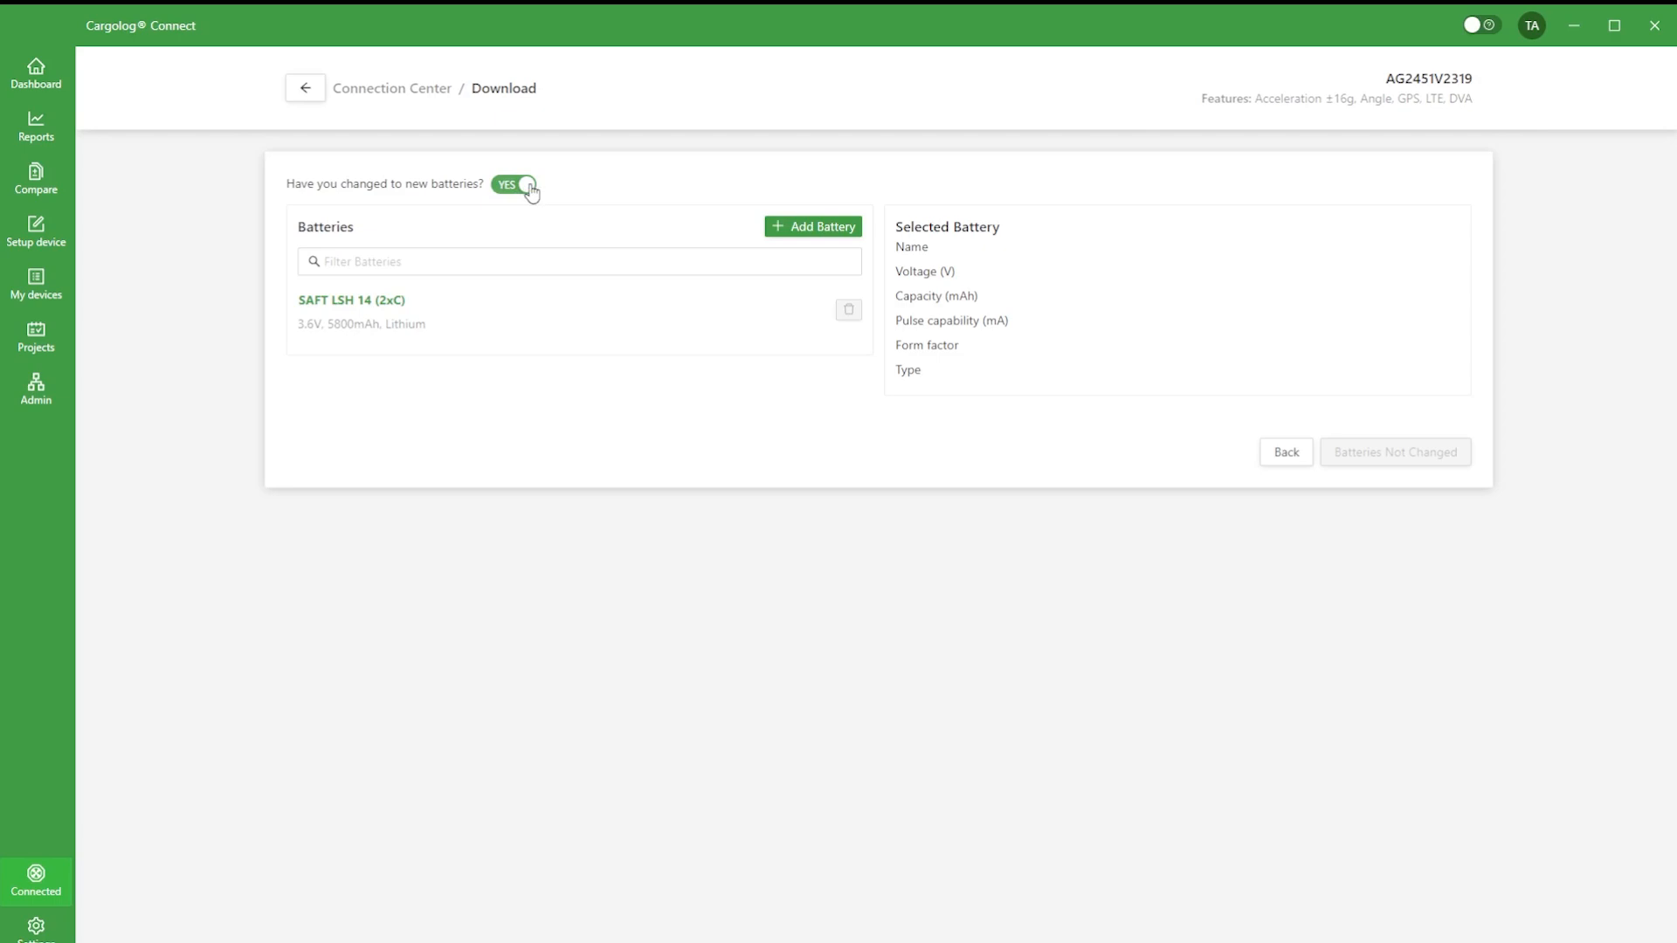
# Step: Use the SAFT LSH 14 (2xC) as the newly changed battery and format the device to download the parameters
pyautogui.click(354, 307)
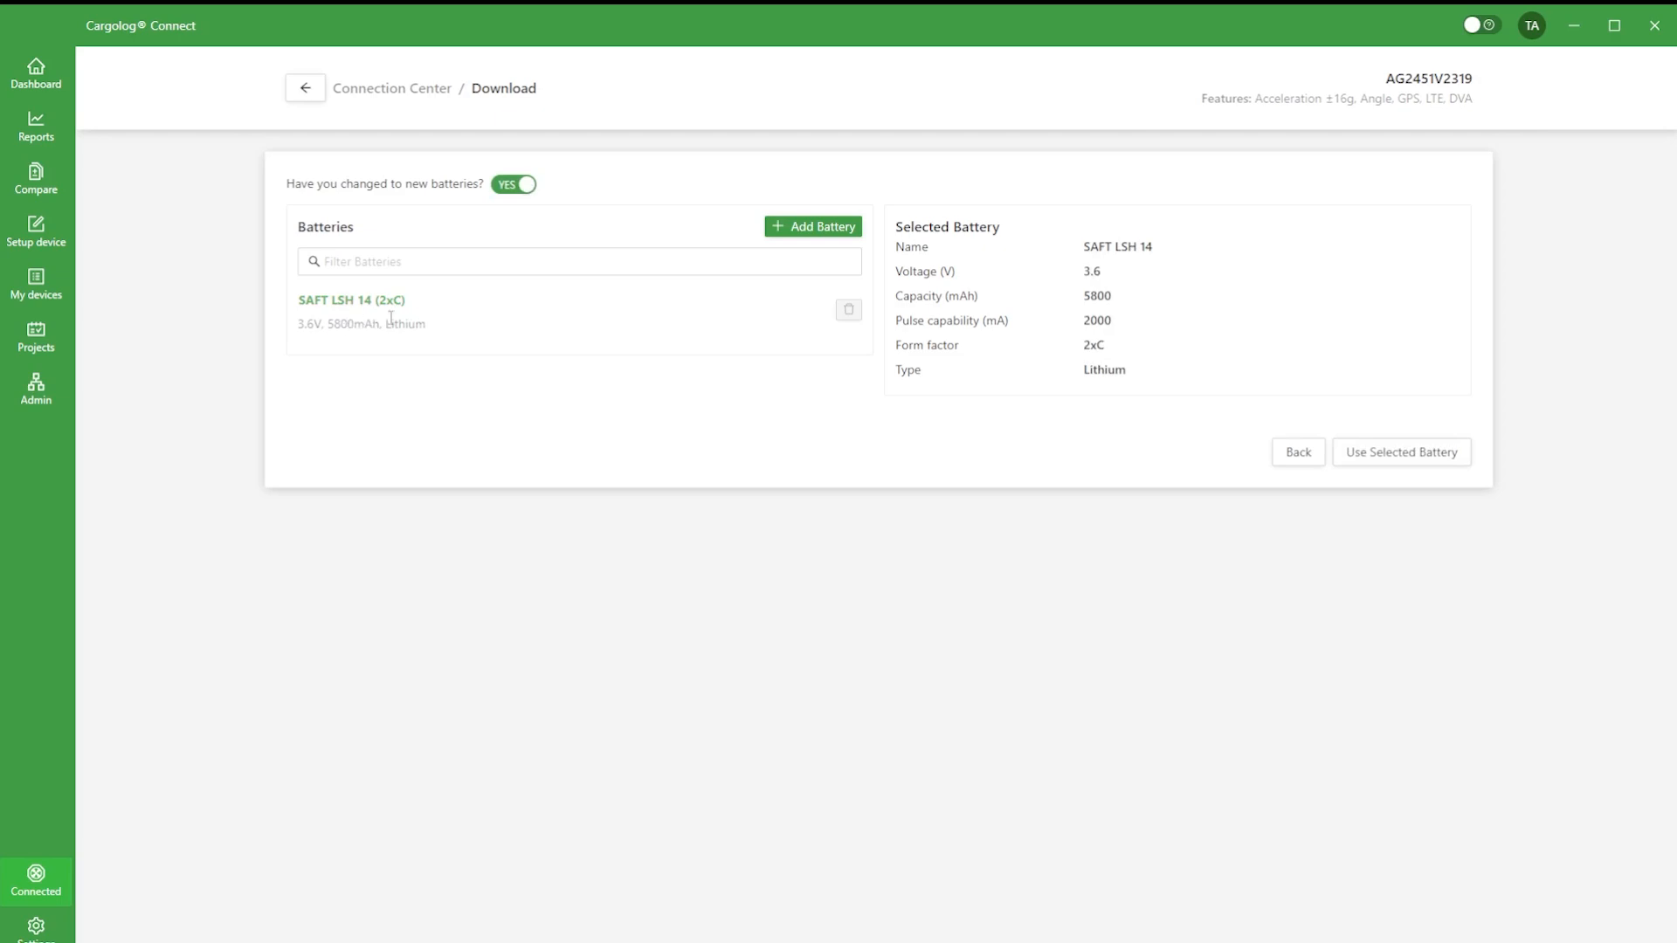
pyautogui.click(1397, 460)
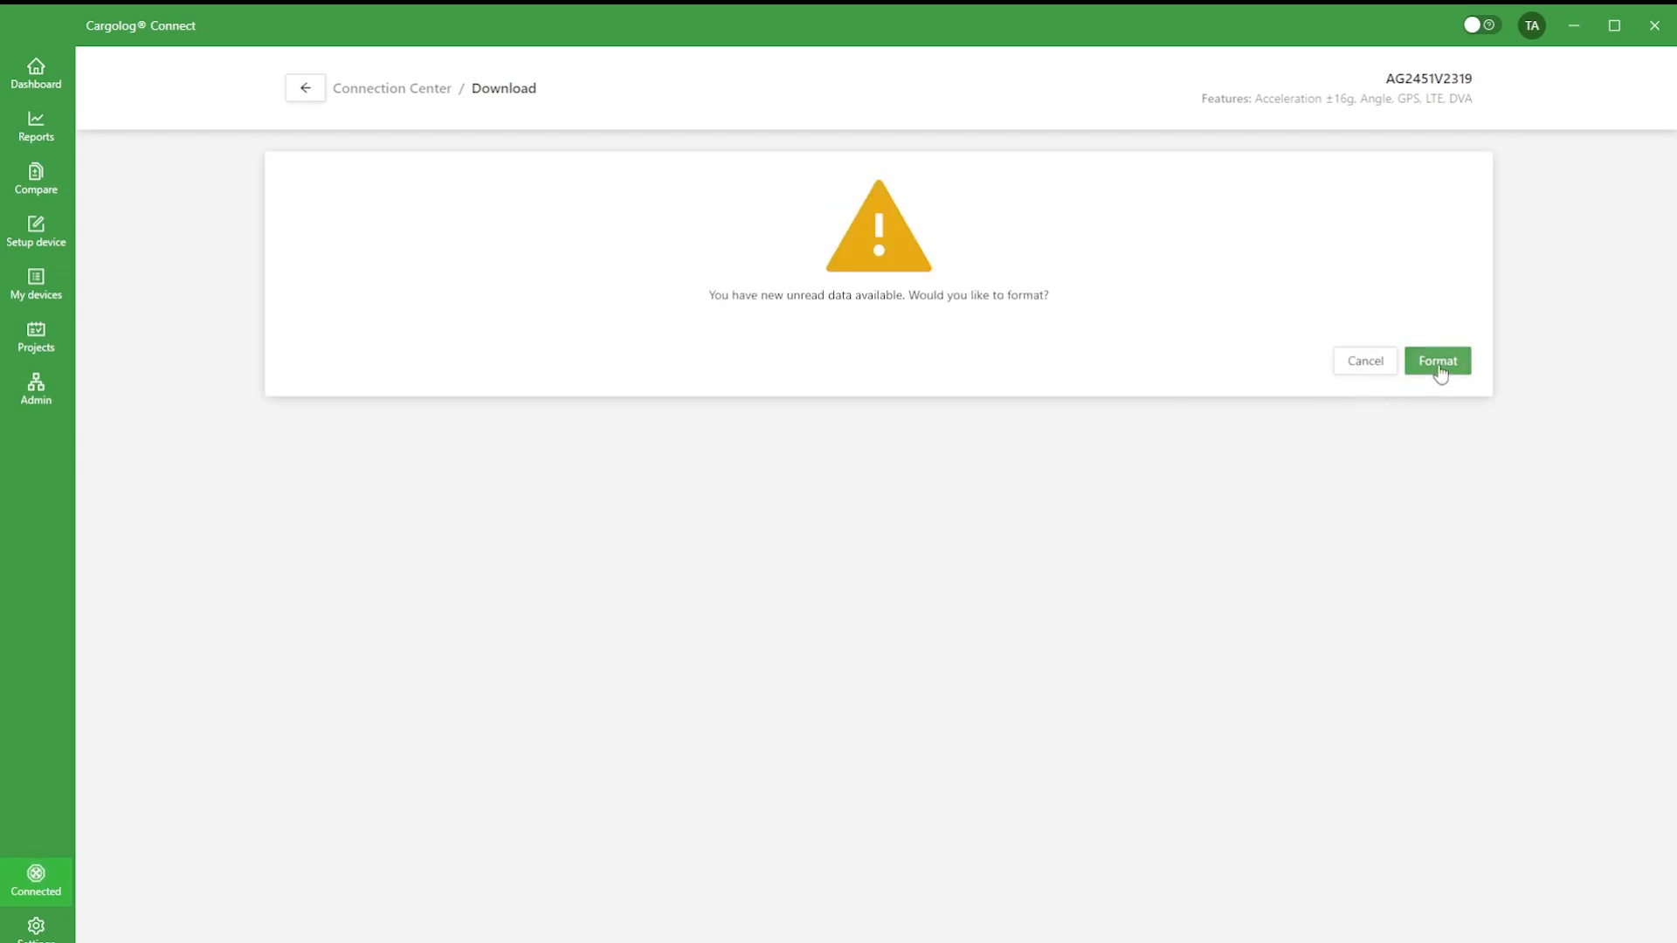
pyautogui.click(1440, 366)
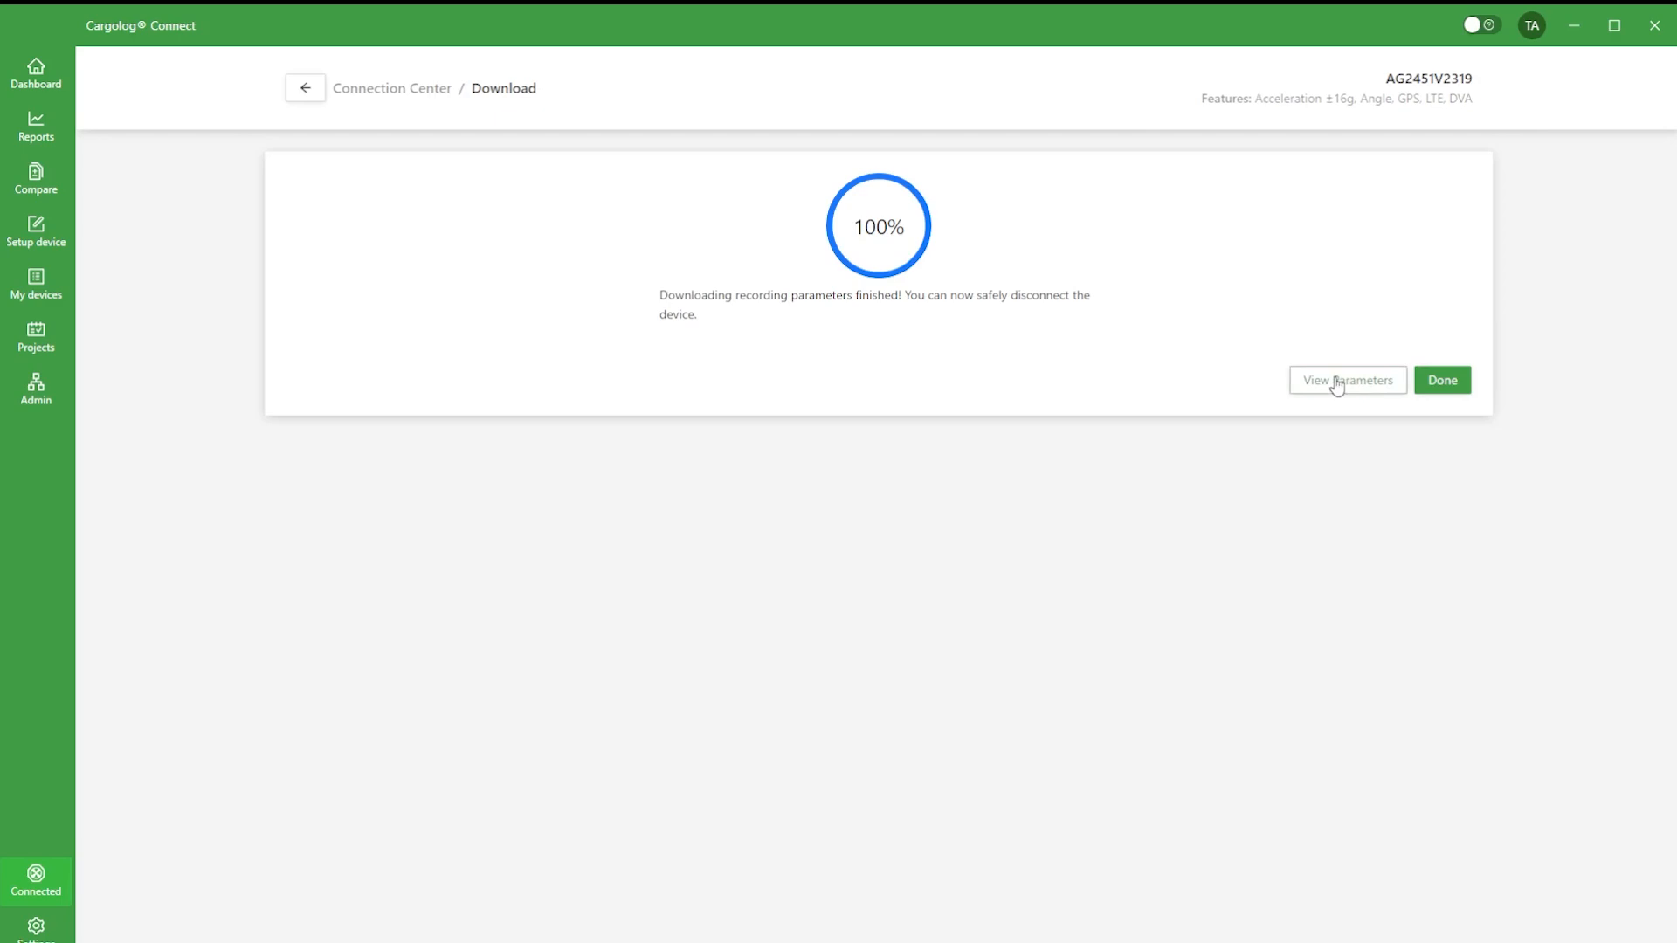
# Step: Open the device's active recording parameters and review them down to the recording blocks
pyautogui.click(1337, 382)
pyautogui.scroll(-10, 946, 226)
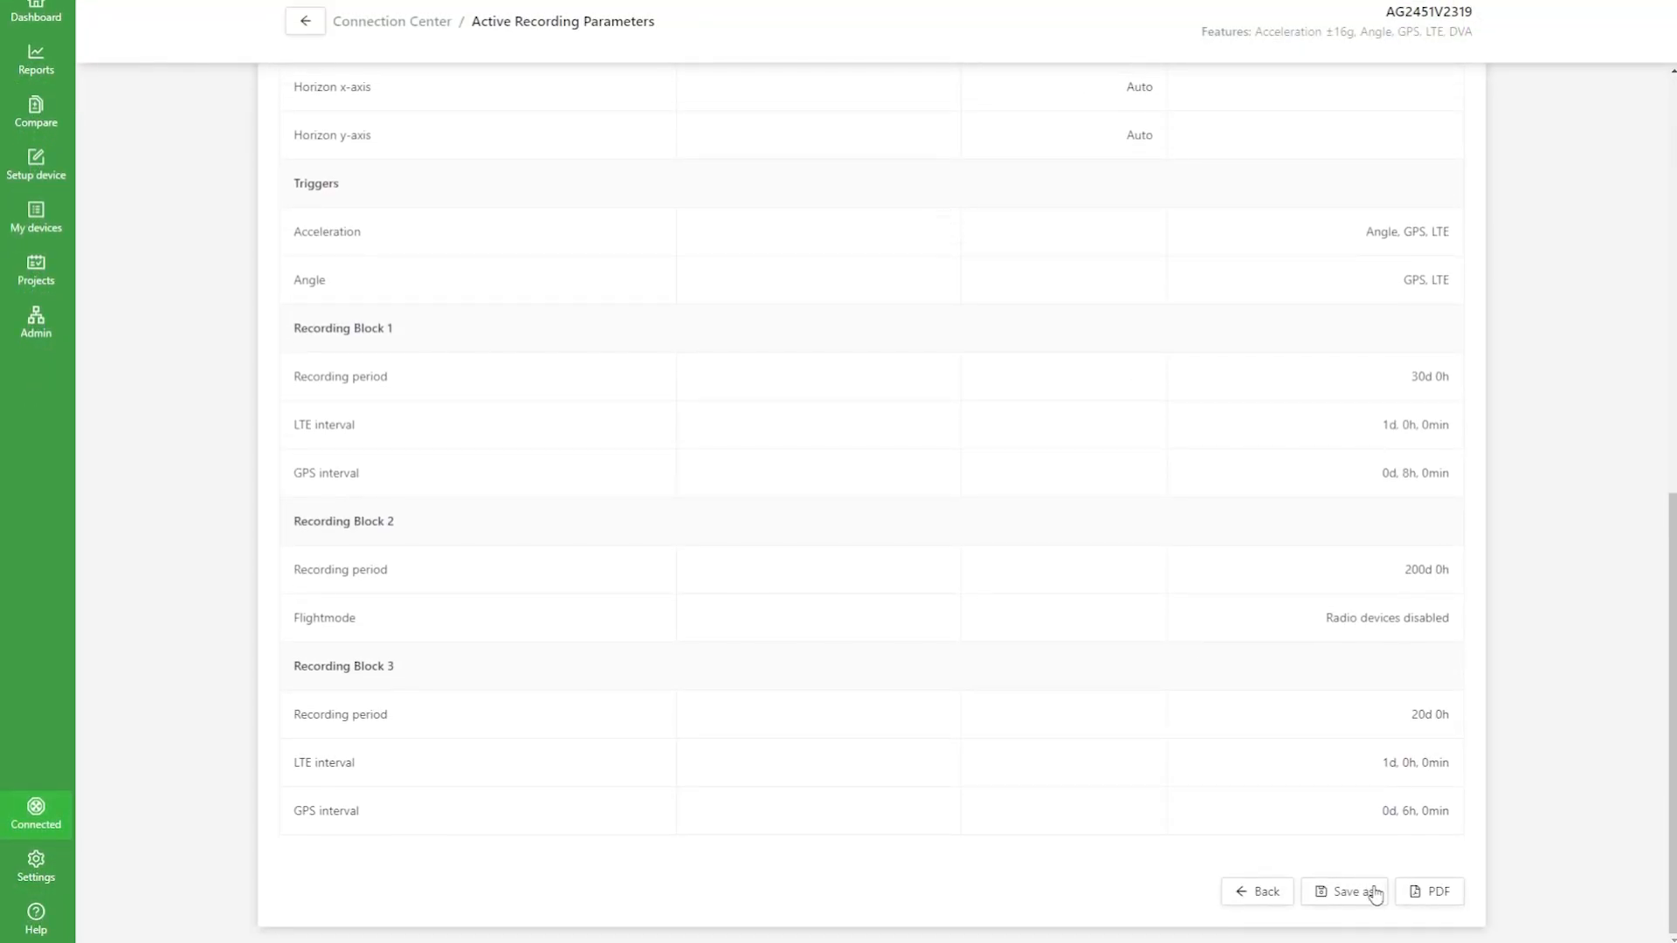